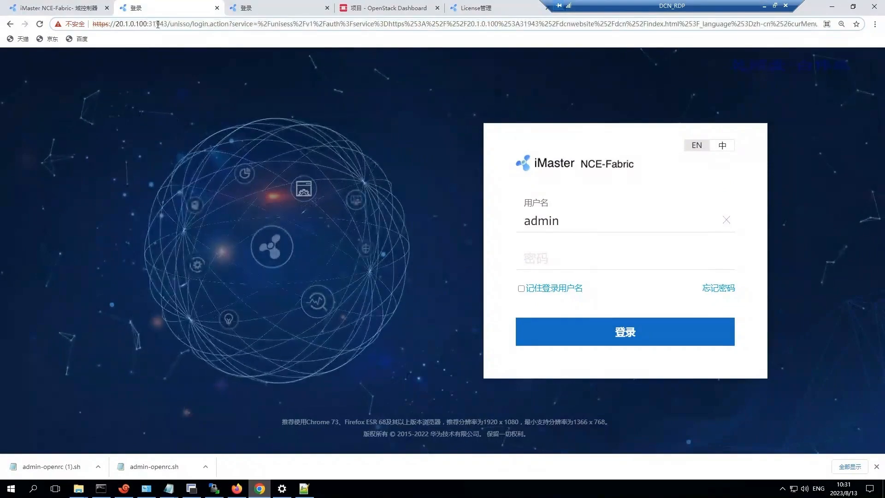
Step: Strip the address down to 20.1.0.100:31943 and reload the NCE-Fabric login page from it
drag(166, 24, 771, 23)
drag(865, 23, 865, 23)
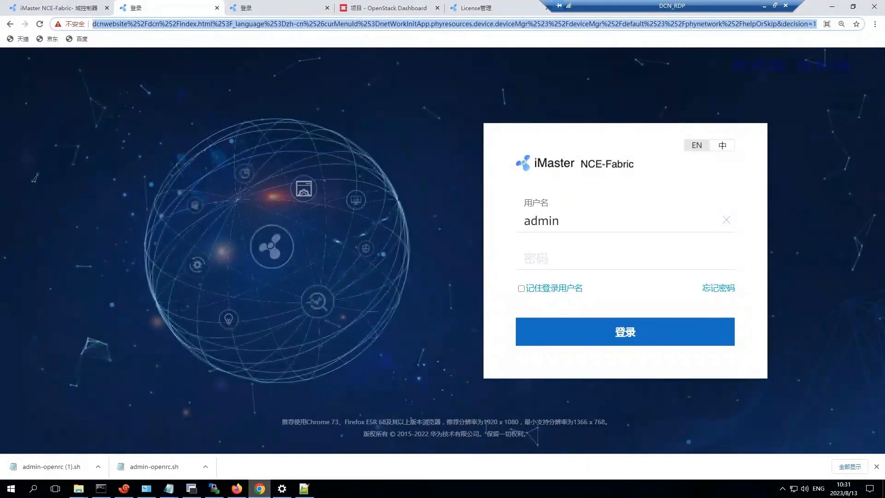
key(BackSpace)
key(Return)
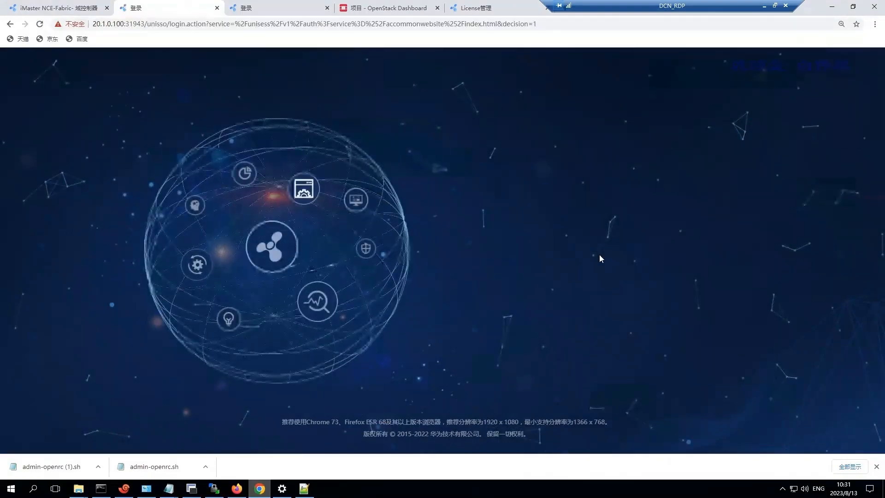
Step: Log in to NCE-Fabric as admin, entering the account password
text(admin)
key(Tab)
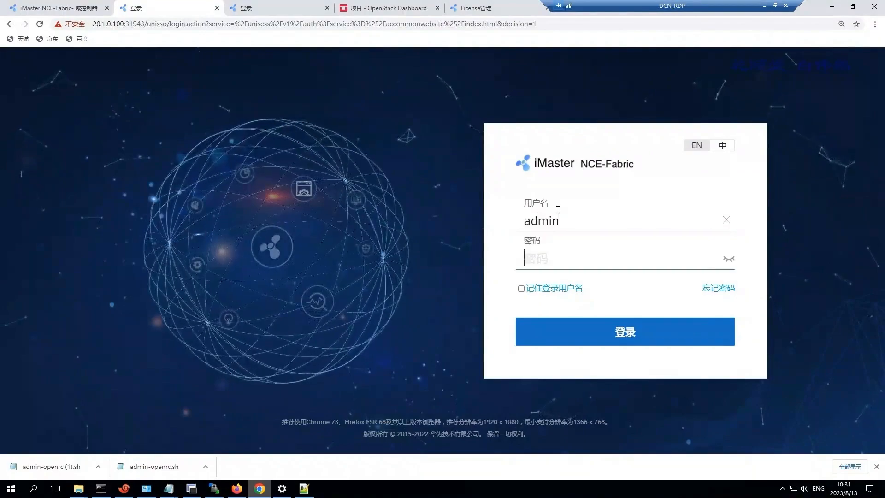
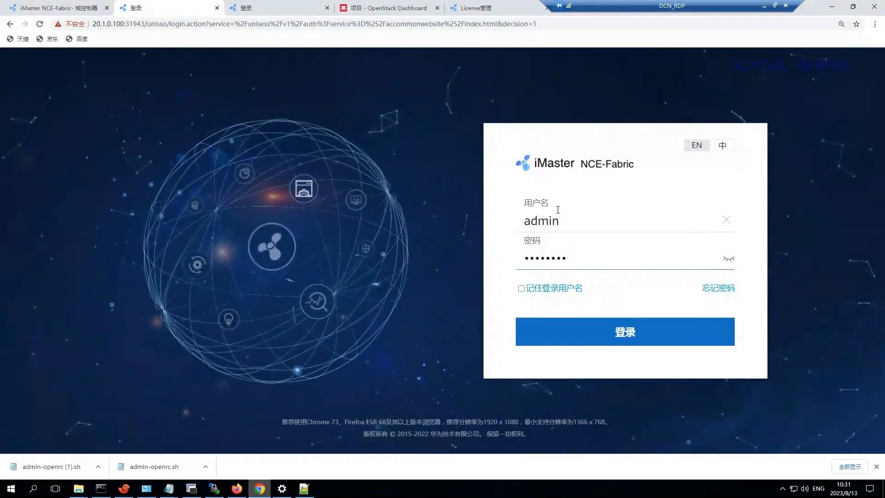
click(661, 333)
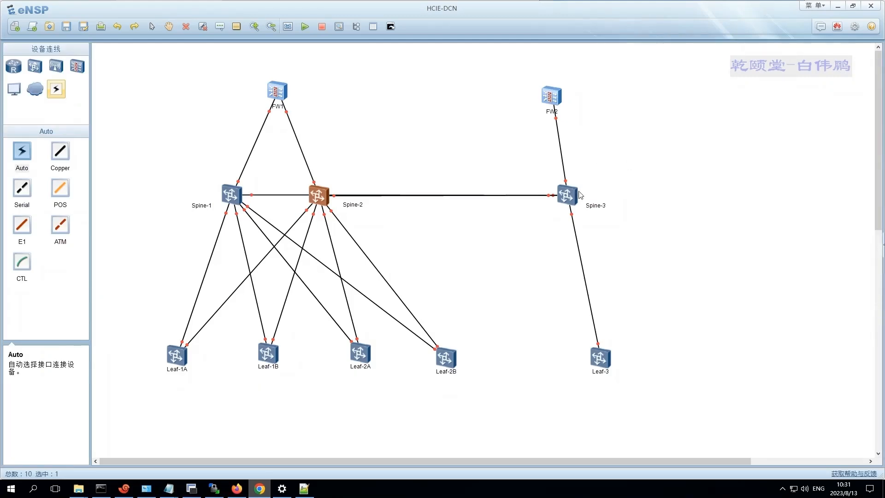
Step: Switch to eNSP and reposition Spine-3 and Leaf-3 so the two devices line up roughly vertically
drag(580, 194, 579, 175)
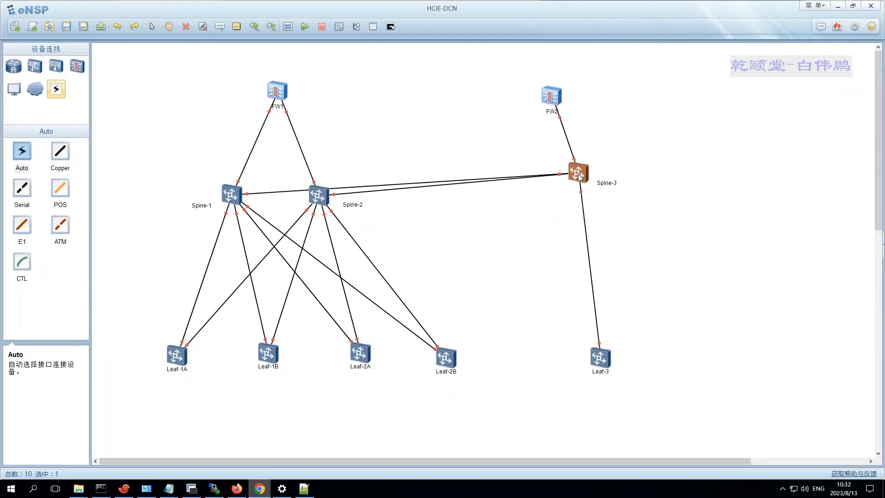
drag(600, 361, 588, 359)
Step: Add the text label "25 g1/0/11" beneath Spine-3 and the label "10g1/0/11" above Leaf-3 to mark the link's interfaces
click(220, 27)
click(593, 199)
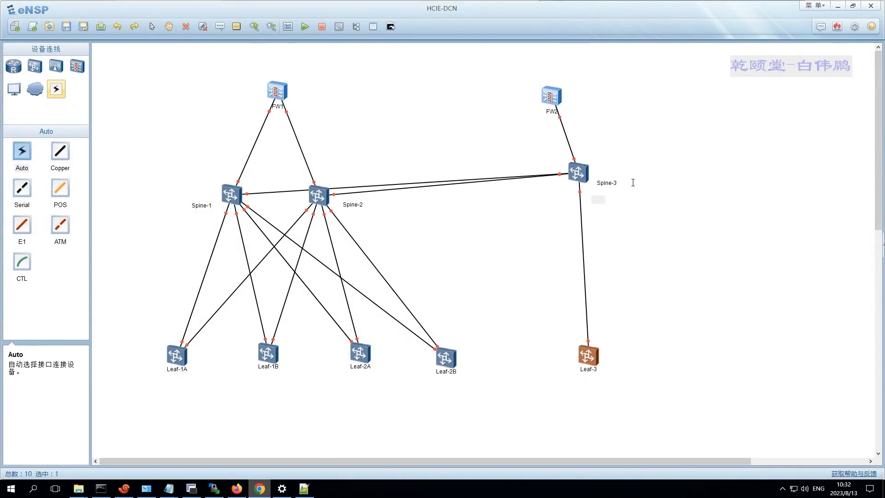
text(25g)
key(BackSpace)
text(g1/0/11)
click(611, 323)
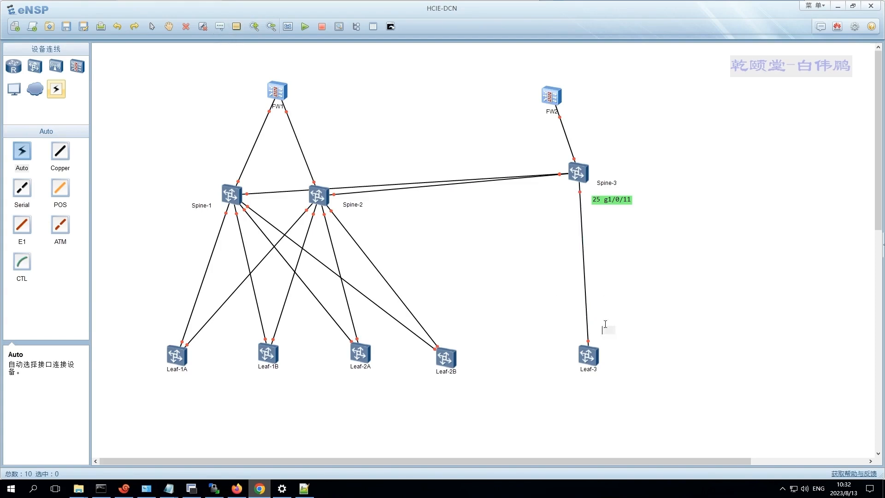
click(627, 312)
drag(625, 202, 619, 200)
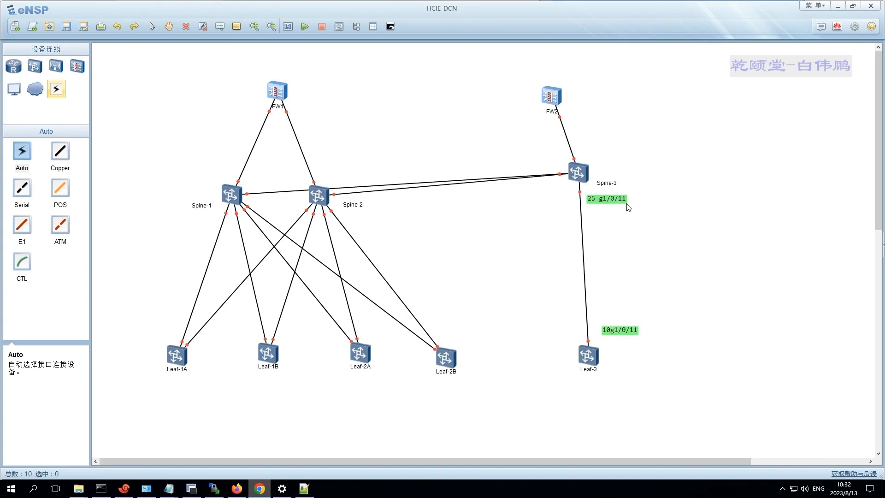
drag(534, 146, 651, 220)
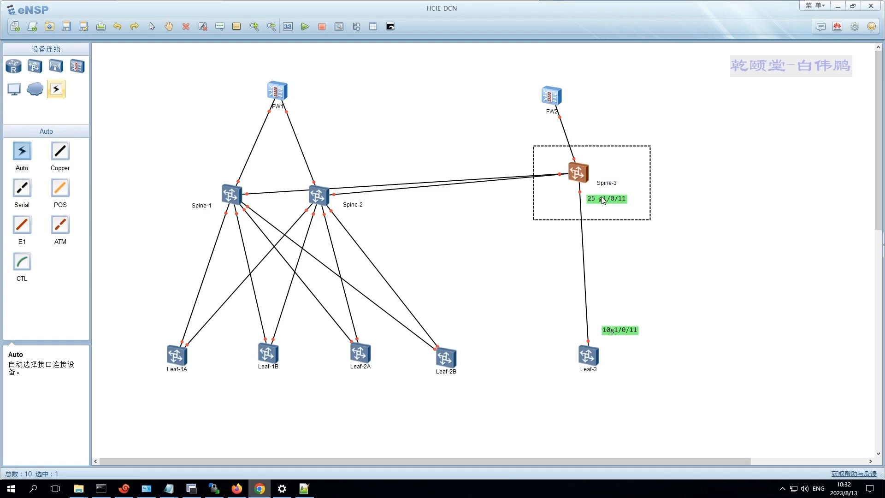
drag(538, 309, 665, 391)
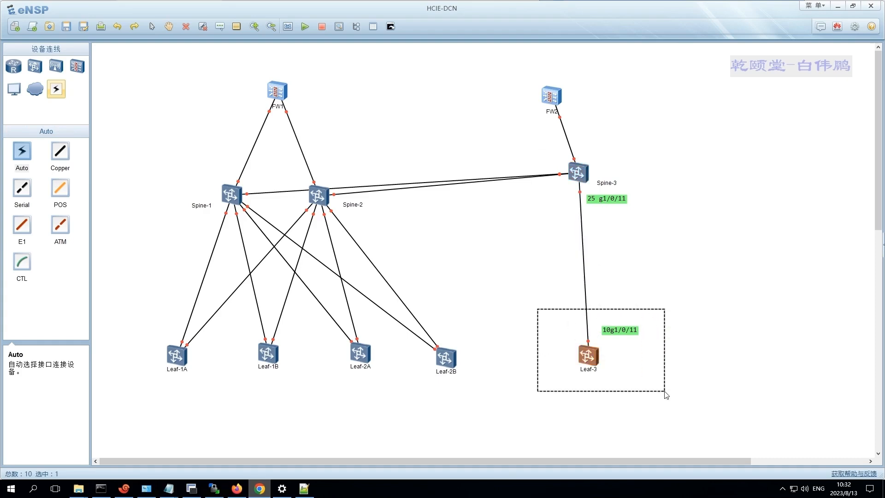
click(676, 300)
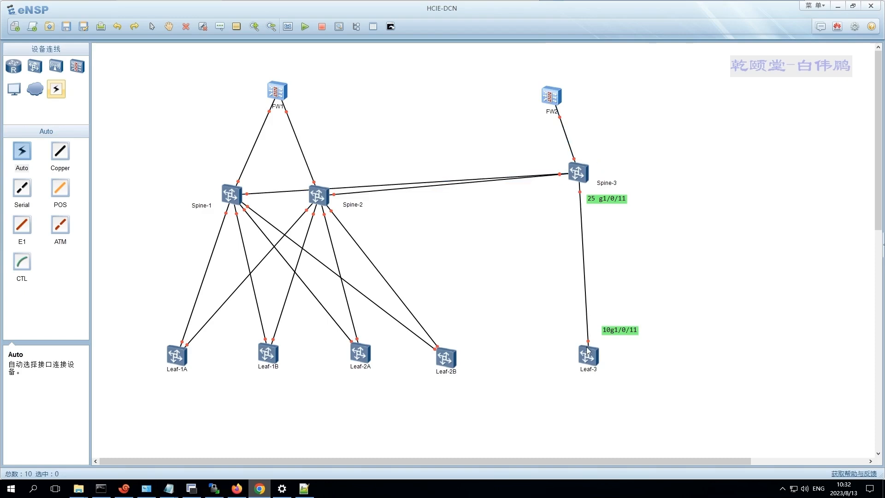
drag(519, 137, 652, 383)
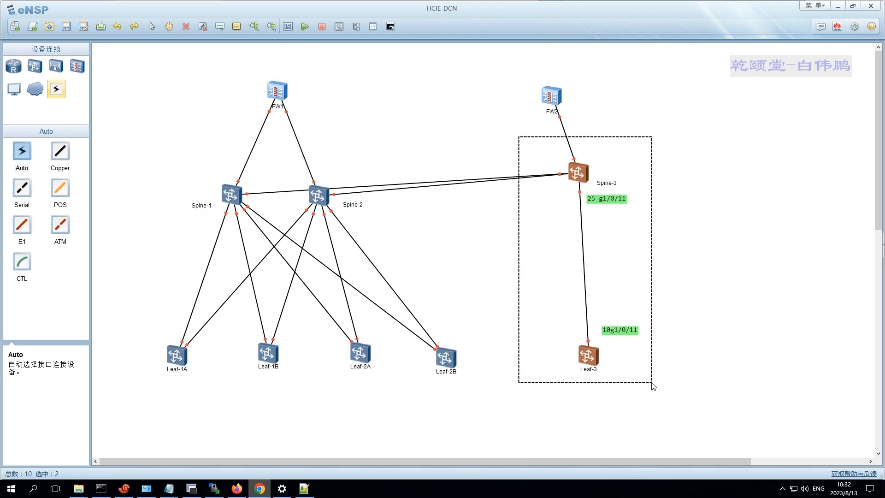
click(580, 171)
drag(523, 135, 647, 387)
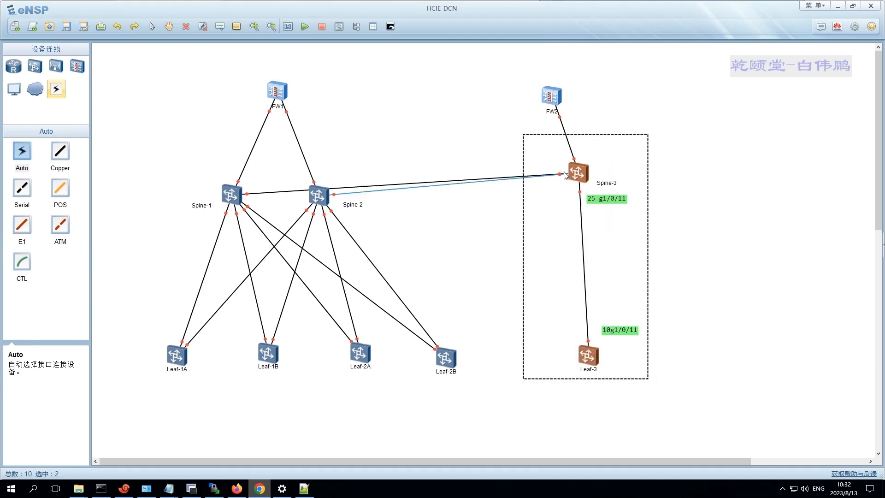
click(736, 229)
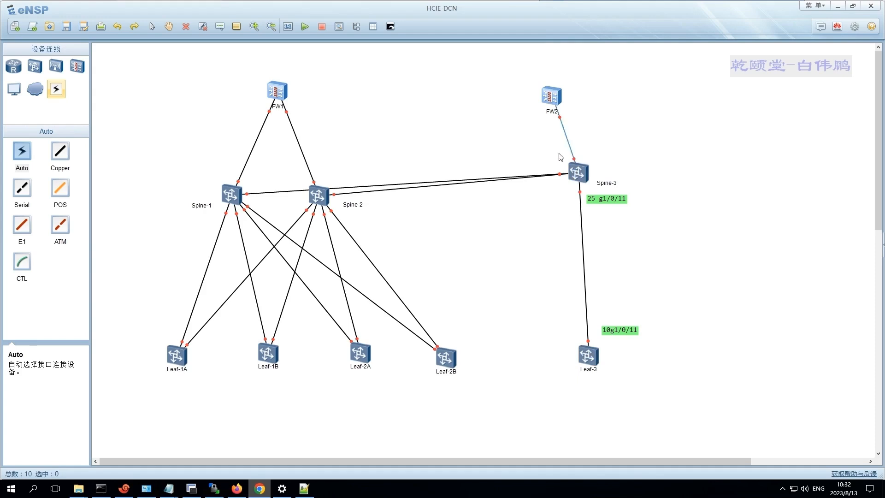
drag(544, 144, 607, 225)
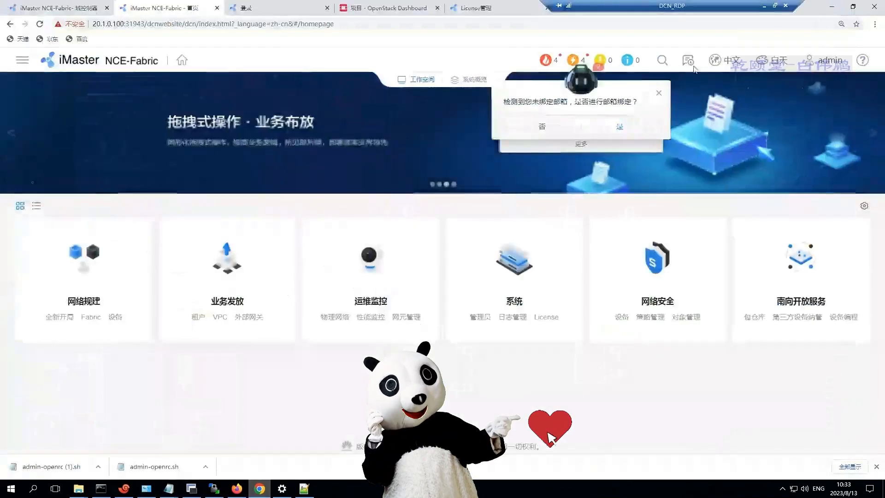
Step: Switch back to NCE-Fabric, decline the mailbox binding and open the SFTP southbound service configuration (SFTP 南向服务配置) in the system settings
click(561, 129)
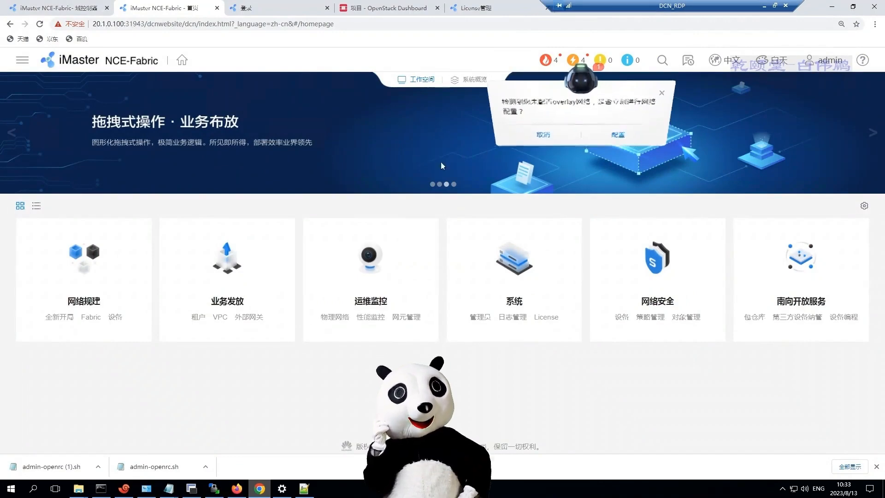
click(22, 59)
mouse_move(64, 158)
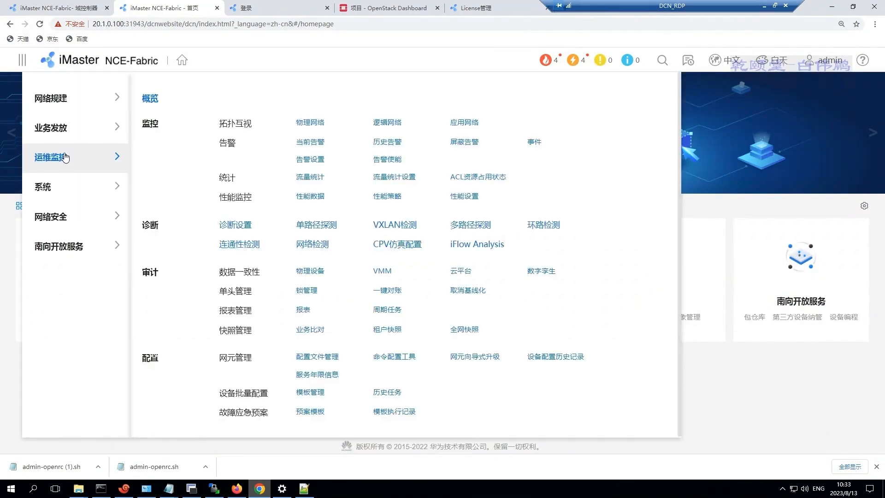
mouse_move(81, 251)
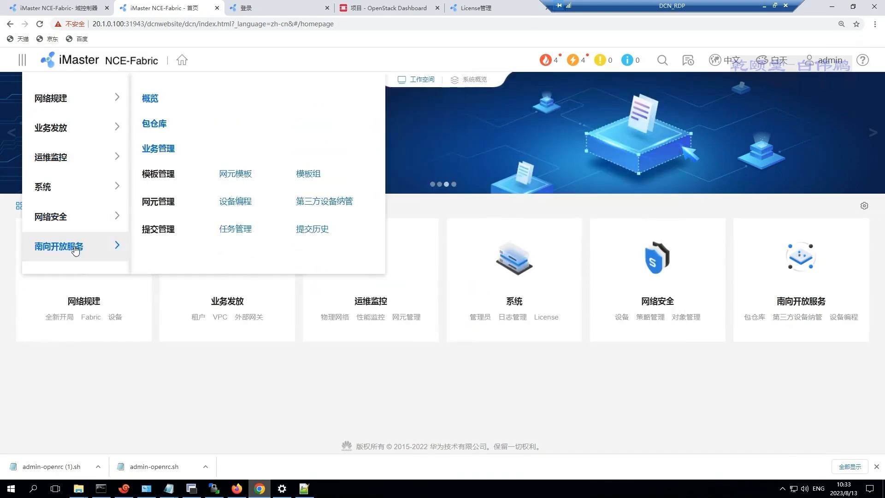
mouse_move(84, 218)
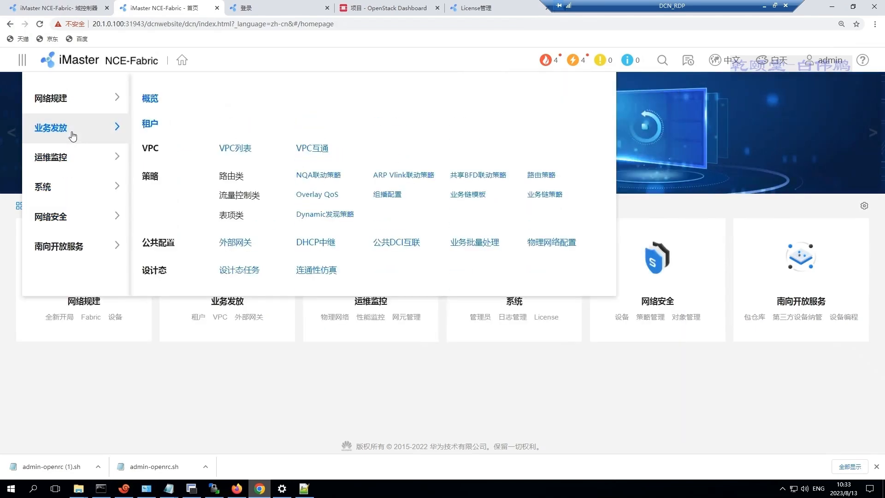
mouse_move(79, 105)
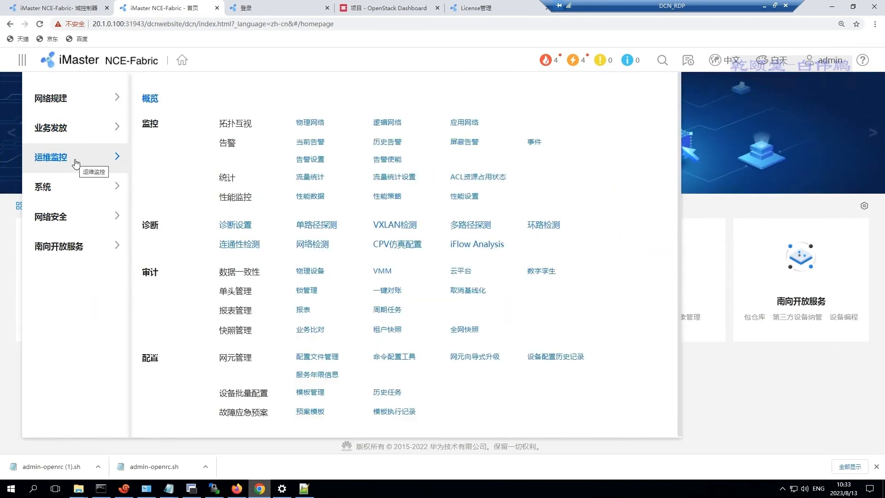
mouse_move(73, 191)
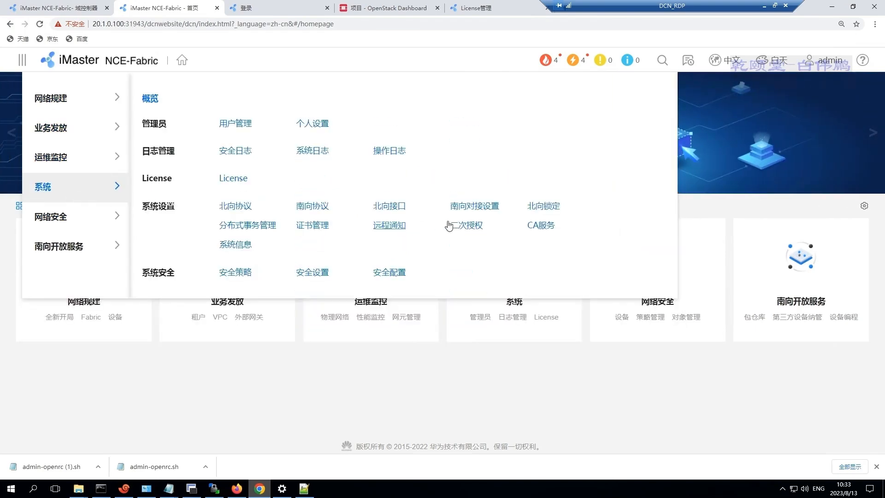
click(314, 208)
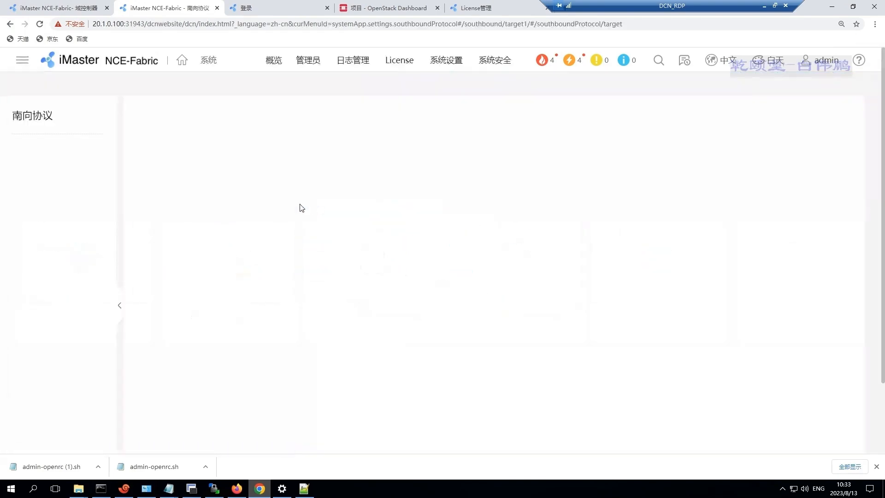
click(71, 206)
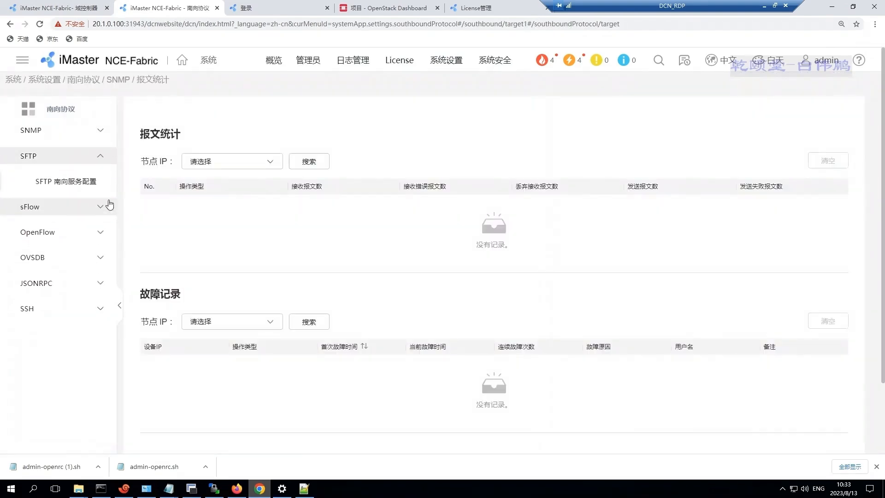
click(97, 179)
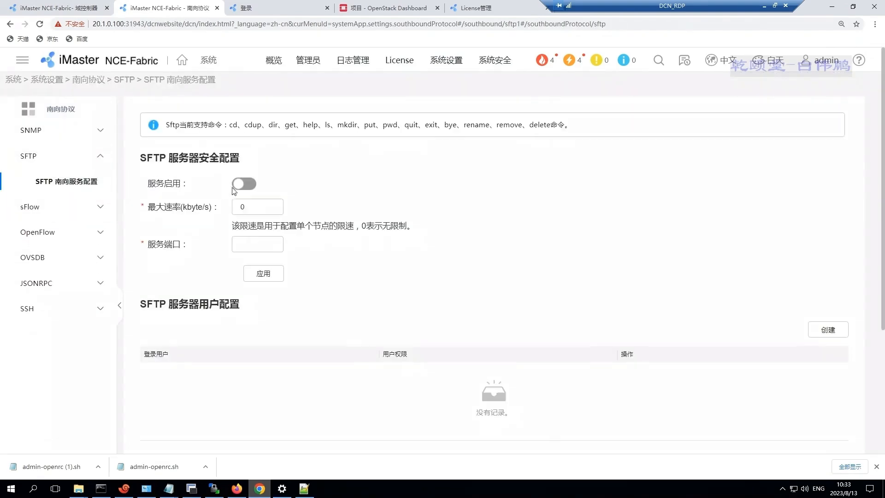
Step: Enable the SFTP server with service port 2000 and apply the security configuration
click(249, 187)
click(262, 247)
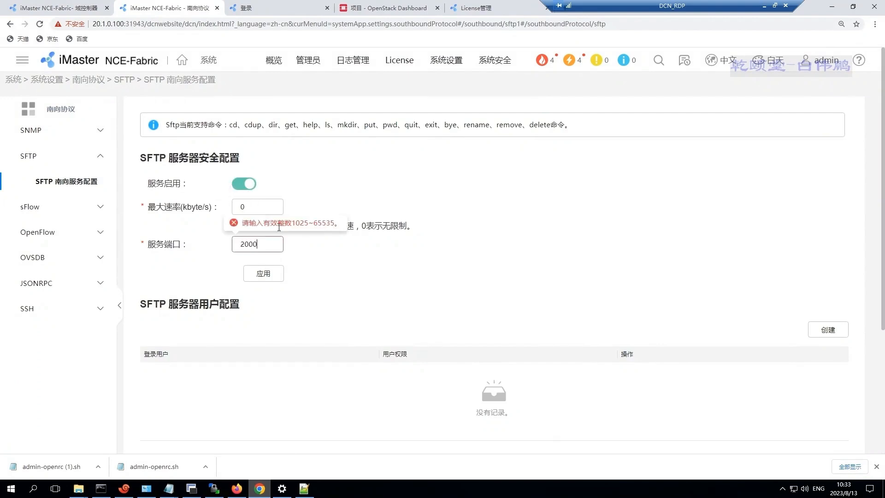
text(2000)
click(263, 274)
click(531, 282)
Step: Begin creating an SFTP server user named sftp with upload/download (上传/下载) permission and enter the user's password
click(826, 333)
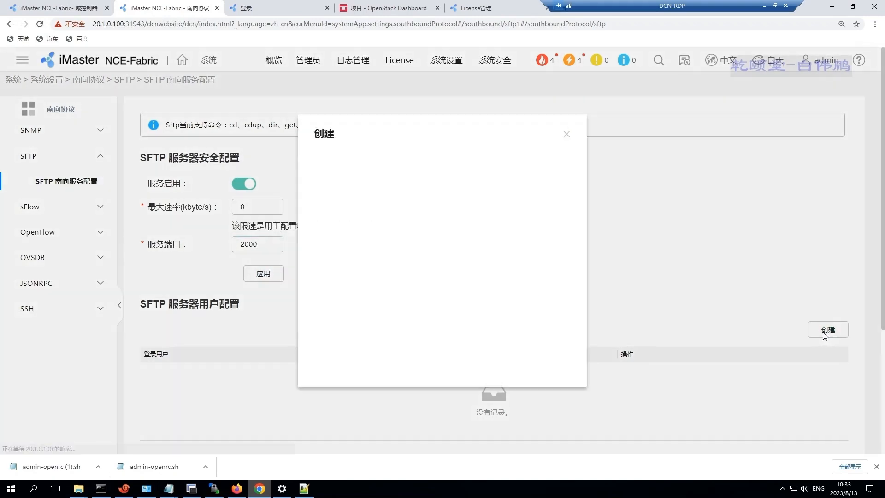
click(533, 282)
click(406, 254)
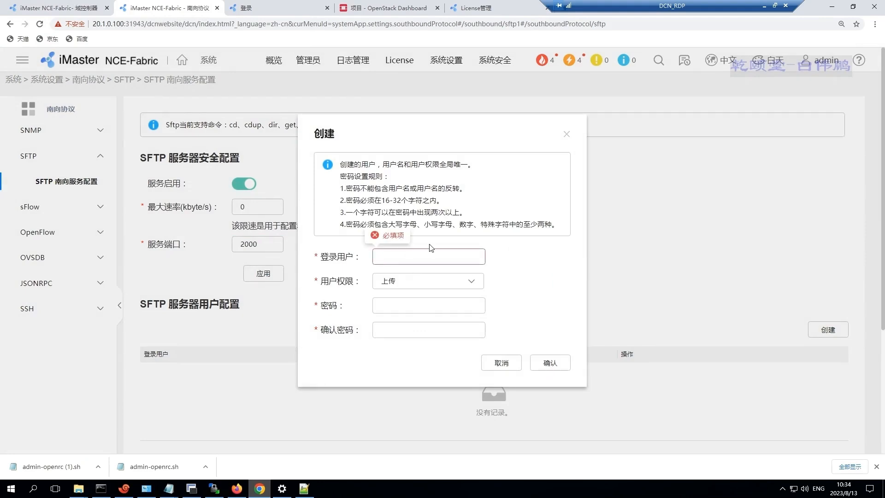
text(sftp)
click(429, 245)
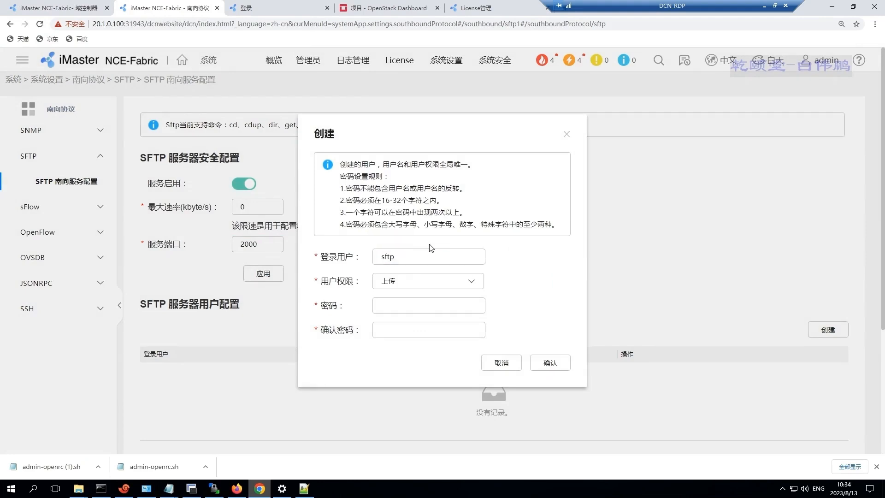
click(471, 289)
click(397, 338)
click(398, 304)
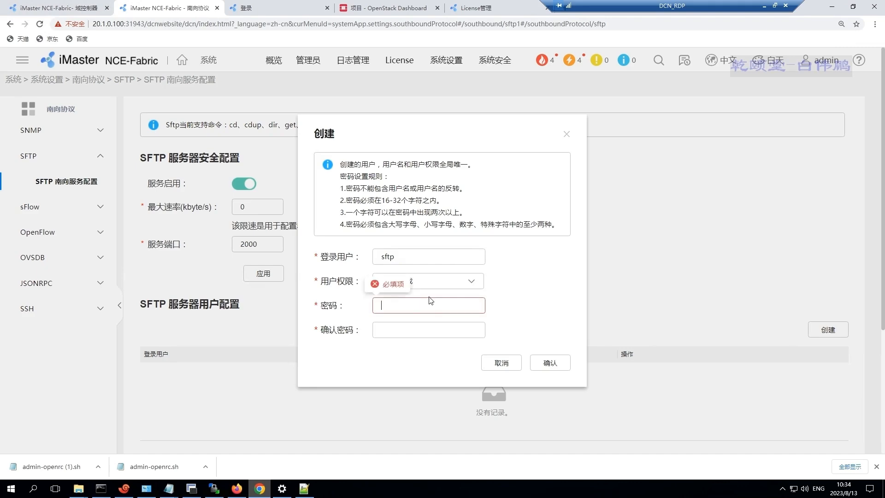
text(Hu•••••••)
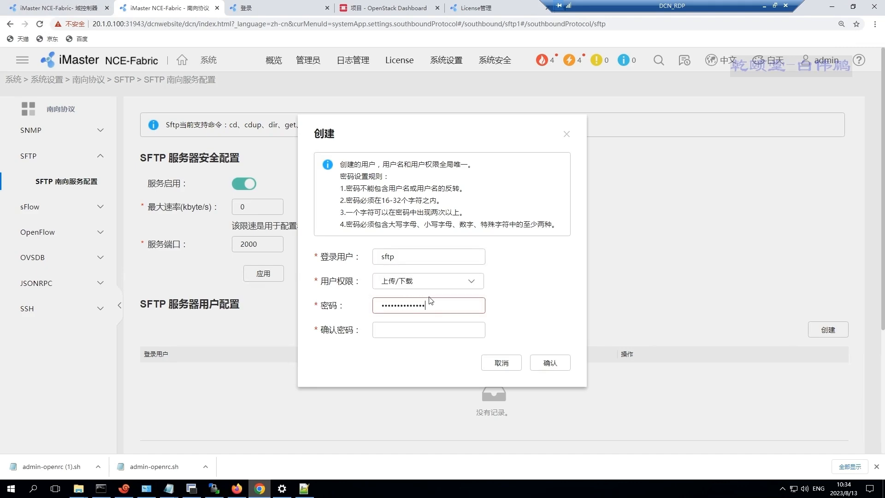
Step: Switch to the Notepad window with the BGP configuration and replace its text with the SFTP user's password
mouse_move(169, 488)
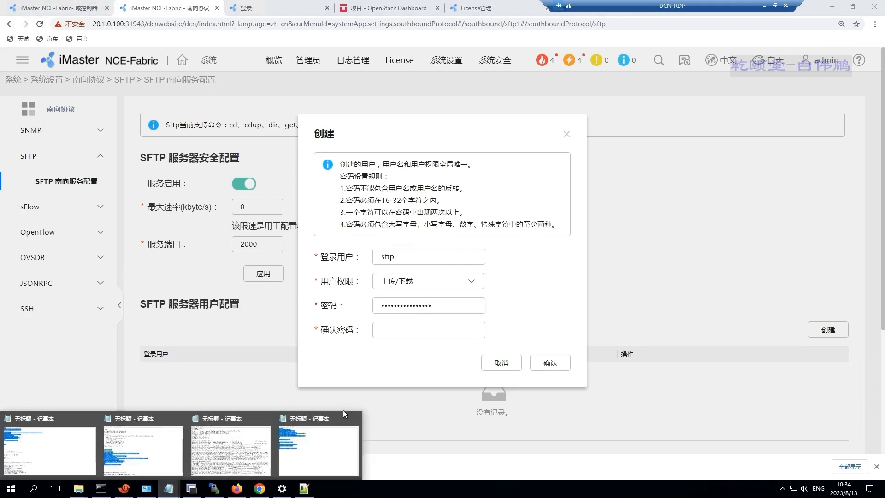
click(318, 445)
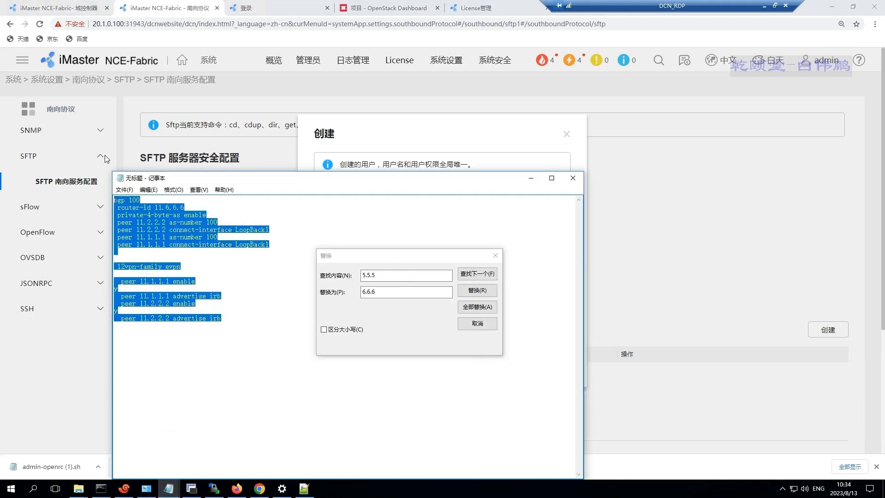
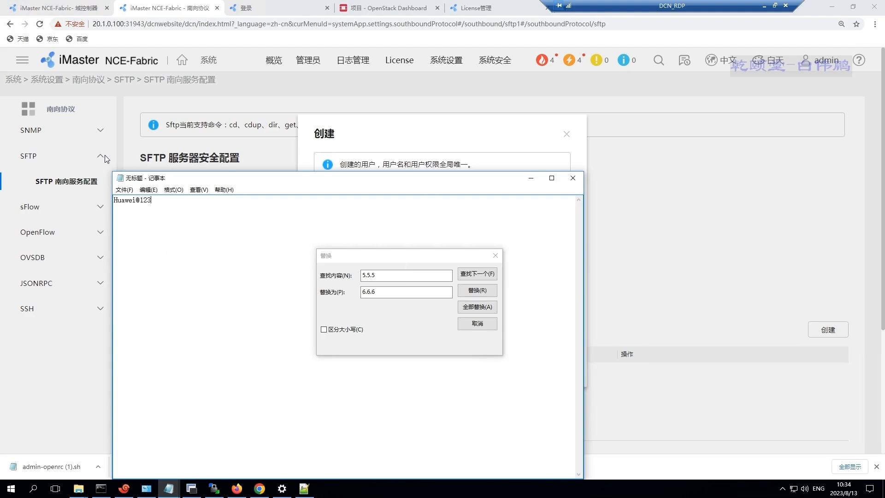
Step: Return to the SFTP user creation form, enter the password confirmation and create the sftp user
click(469, 114)
click(385, 332)
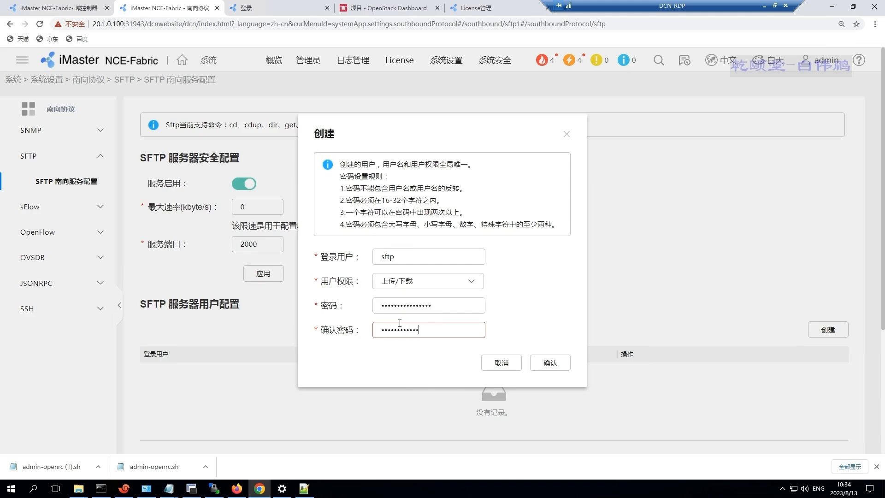
click(551, 364)
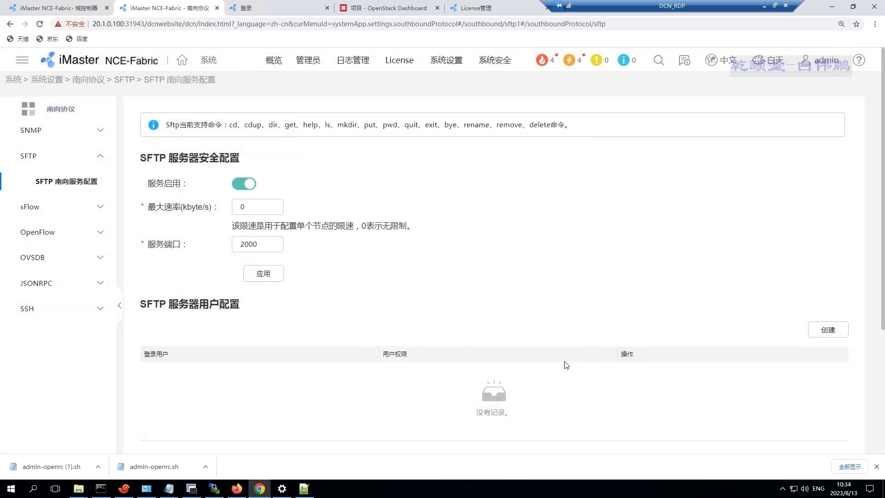
scroll(555, 349, down, 3)
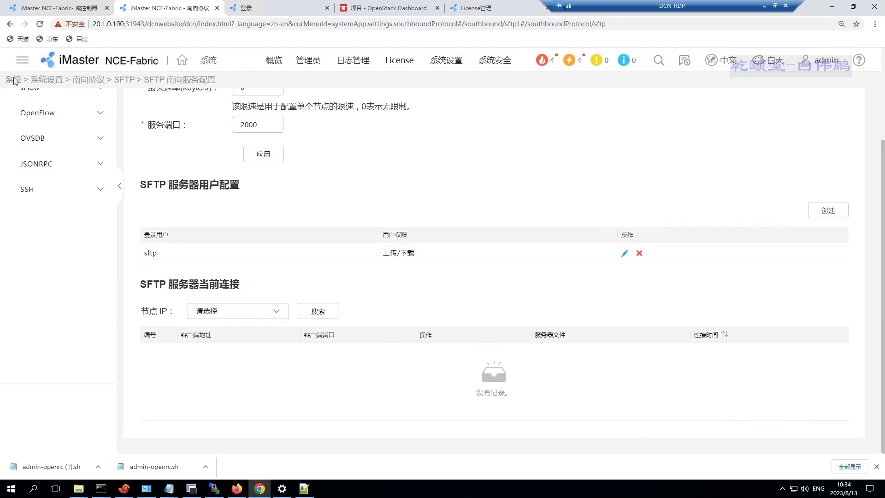
Step: Go to physical device management (设备), dismiss the device discovery help and open the SSH fingerprint policy (SSH指纹策略)
click(22, 60)
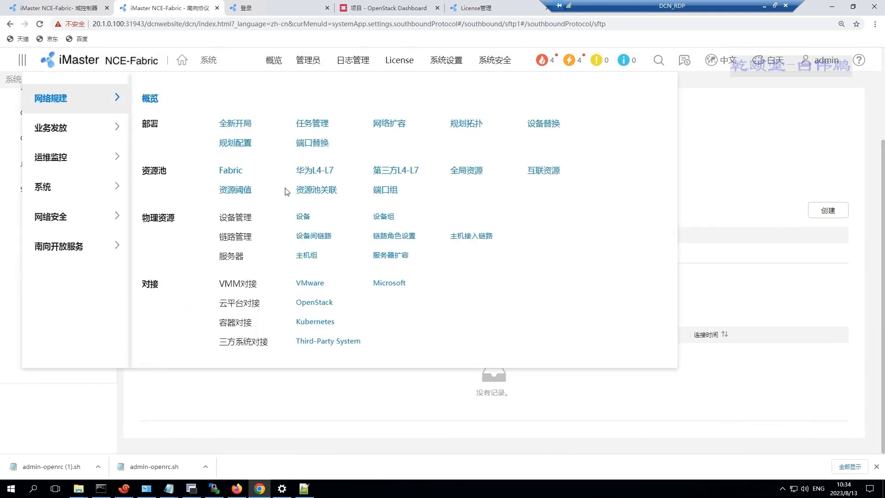
click(305, 222)
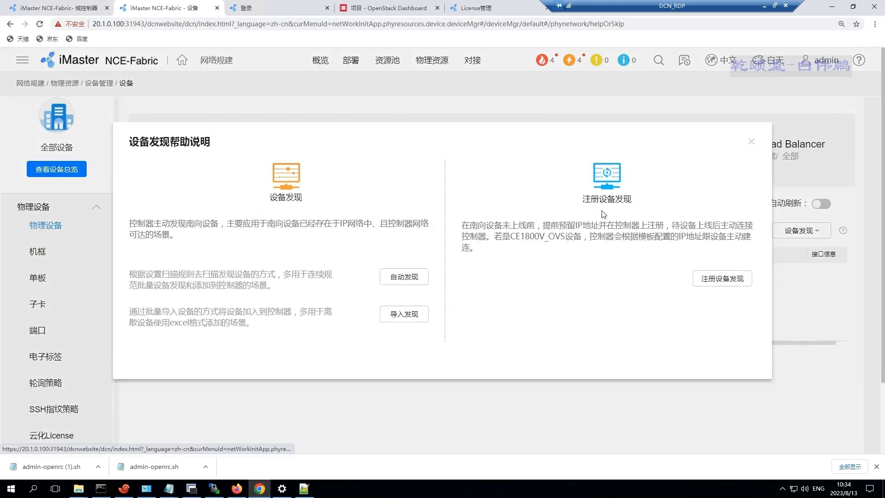
click(751, 141)
click(55, 411)
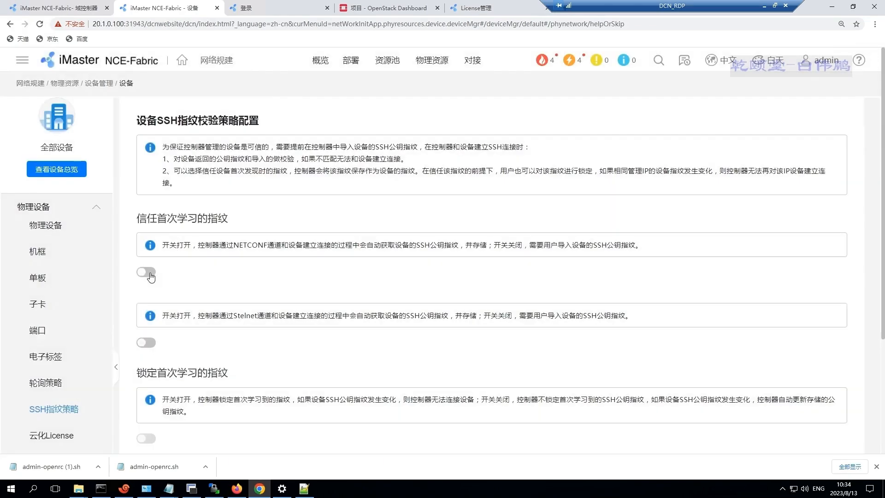
Step: Enable trust of first-learned SSH fingerprints over NETCONF and disable locking of first-learned fingerprints
click(155, 273)
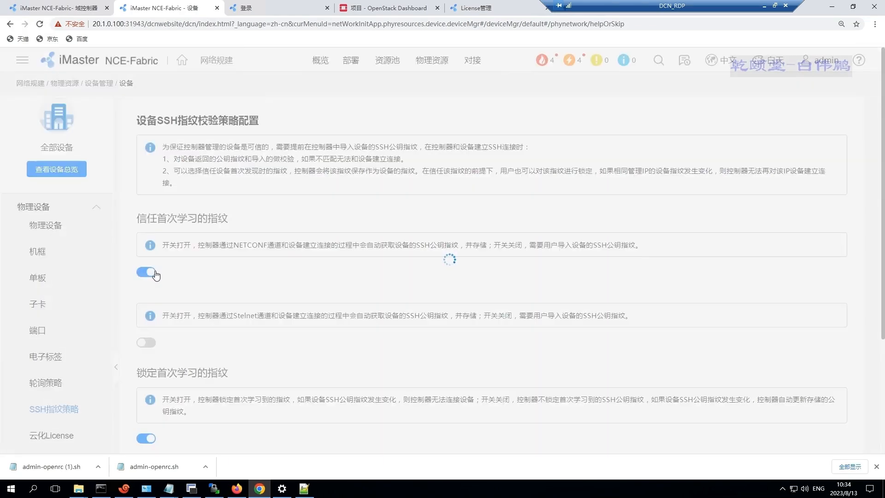
click(145, 440)
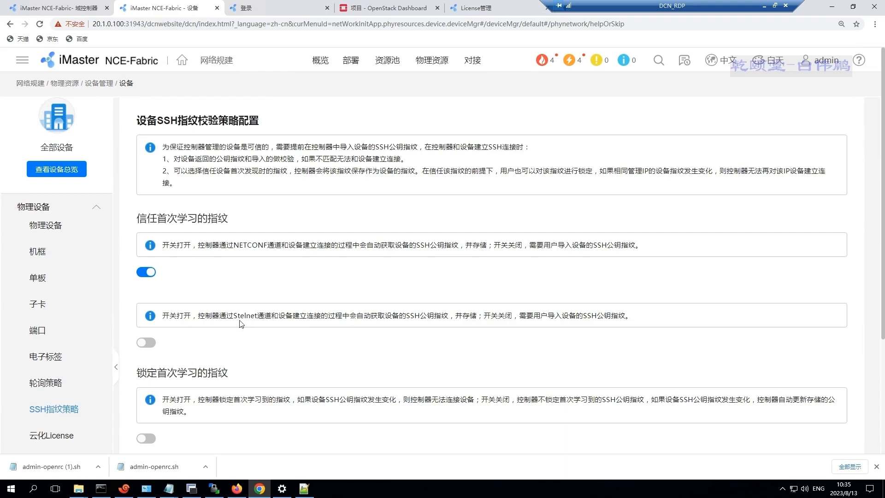
scroll(238, 324, down, 2)
scroll(68, 154, up, 2)
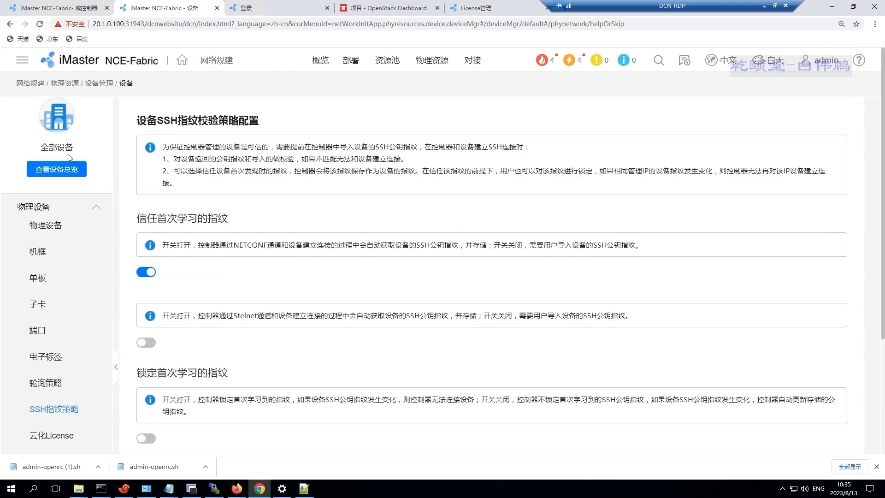
Step: Open the policy settings (策略设置) for physical device (物理设备) data consistency in the O&M monitoring audit functions
click(23, 64)
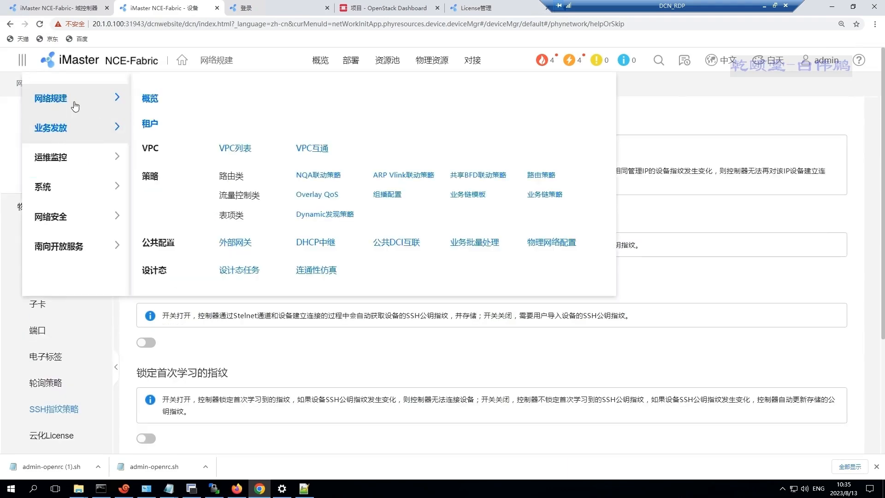
mouse_move(73, 109)
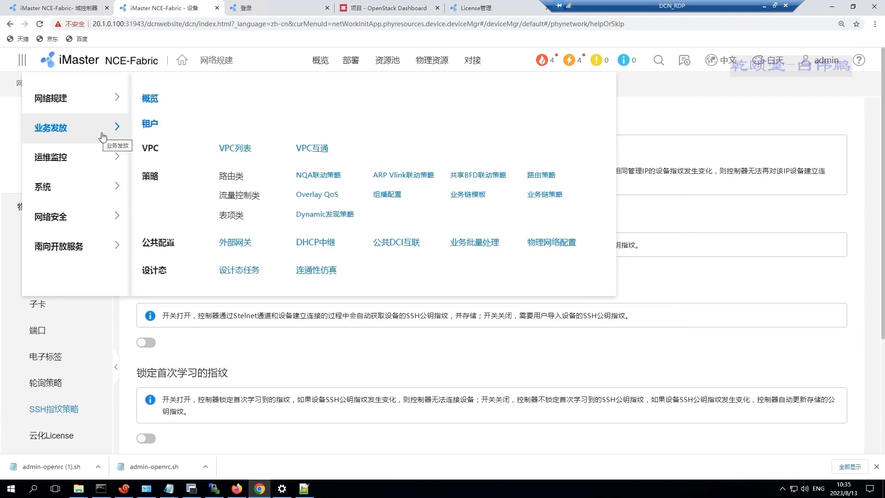
mouse_move(89, 165)
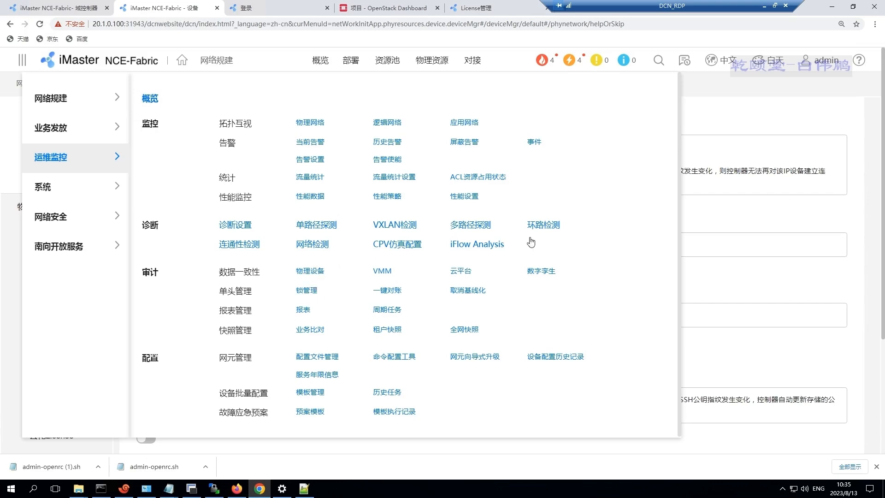
mouse_move(99, 134)
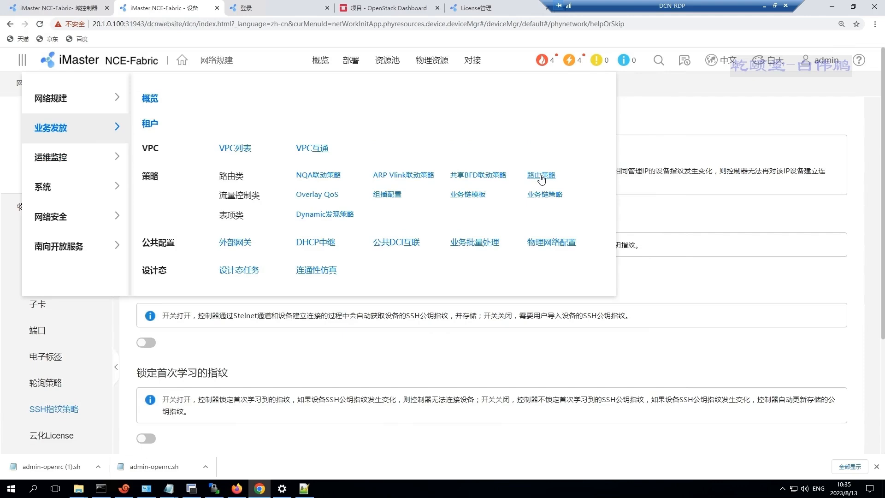
mouse_move(79, 159)
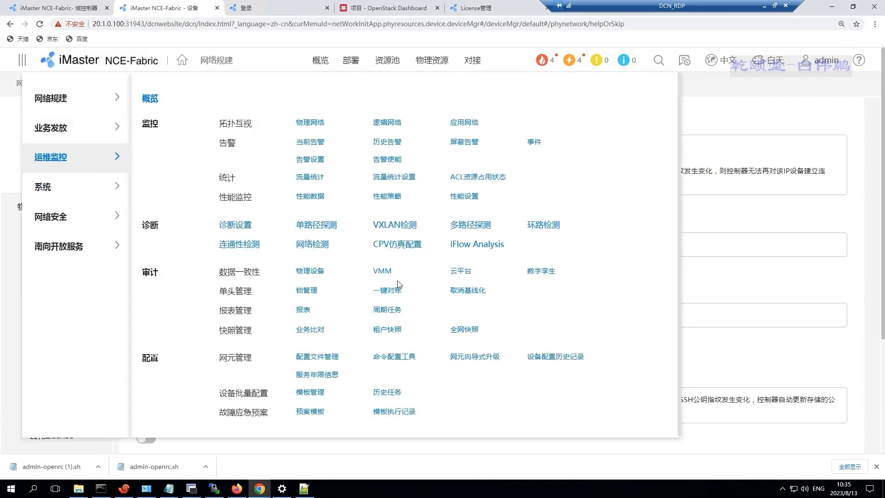
click(309, 272)
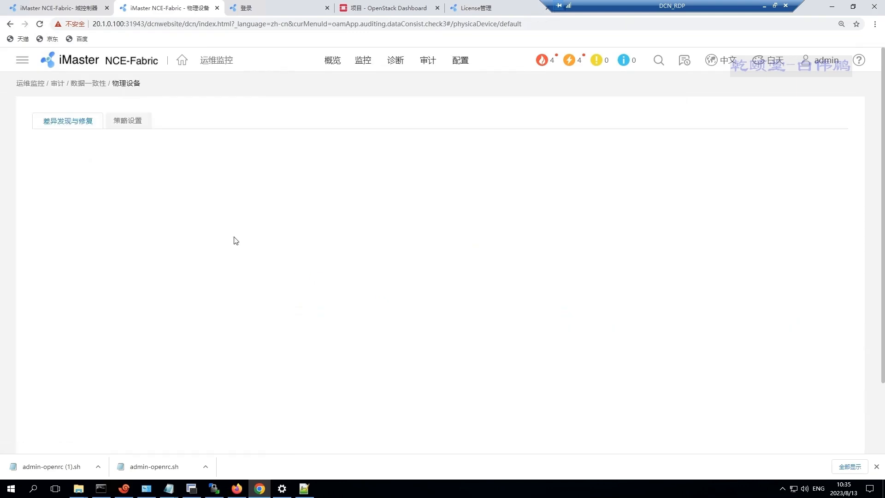
click(133, 122)
Step: Turn off automatic configuration synchronization when a device first comes online (首次上线自动同步) and confirm the change
scroll(157, 299, down, 1)
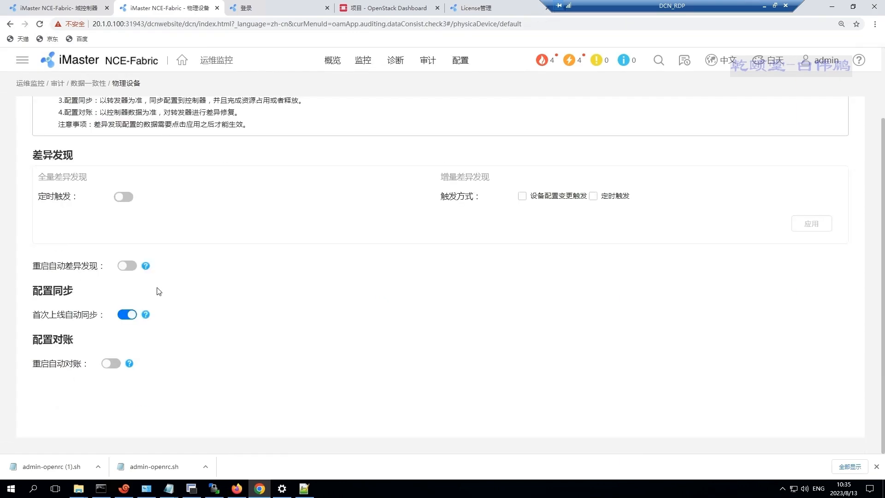
click(123, 316)
click(530, 281)
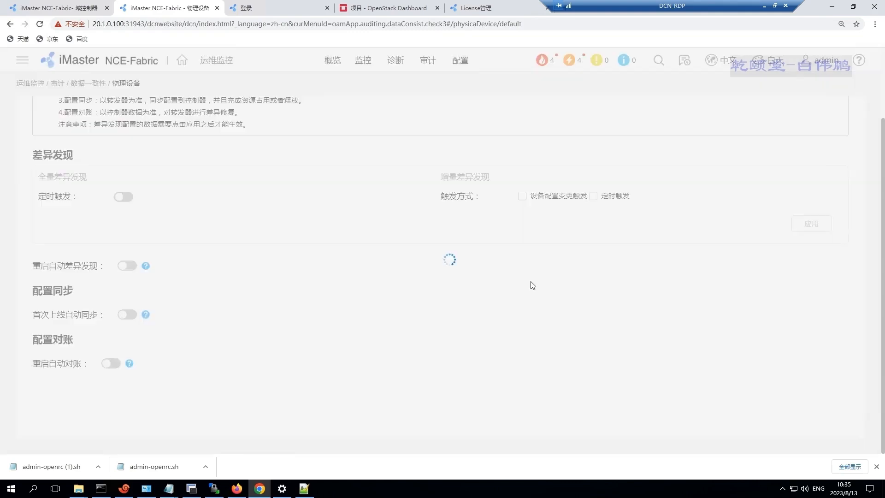
click(530, 279)
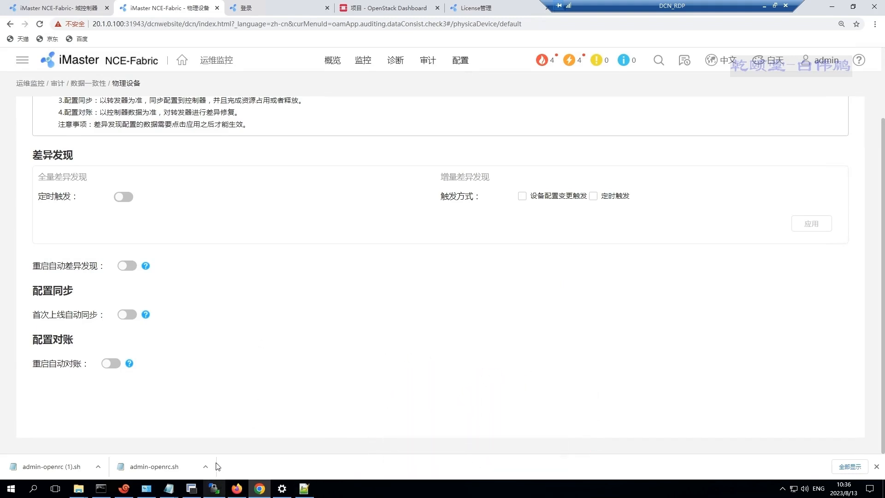
Step: Switch to SecureCRT, connect to the 10.1.8.60 (2003)(Leaf-3) session and log in with the account's username and password
click(191, 489)
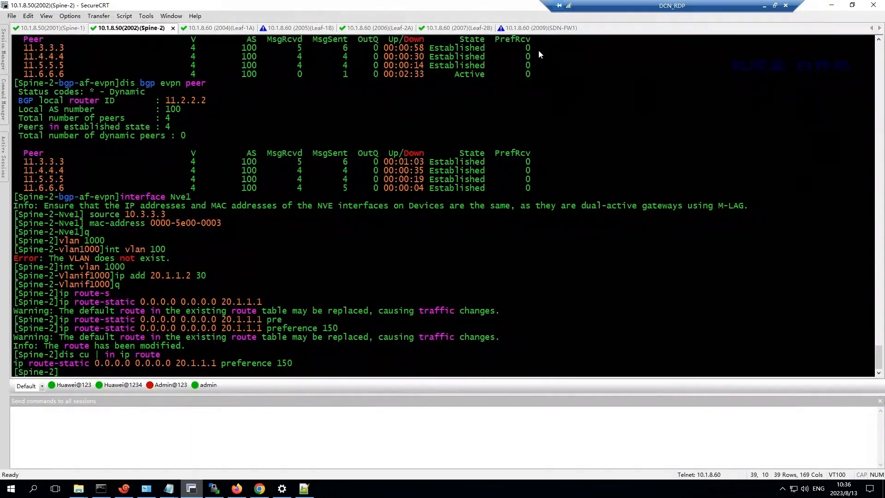
mouse_move(5, 50)
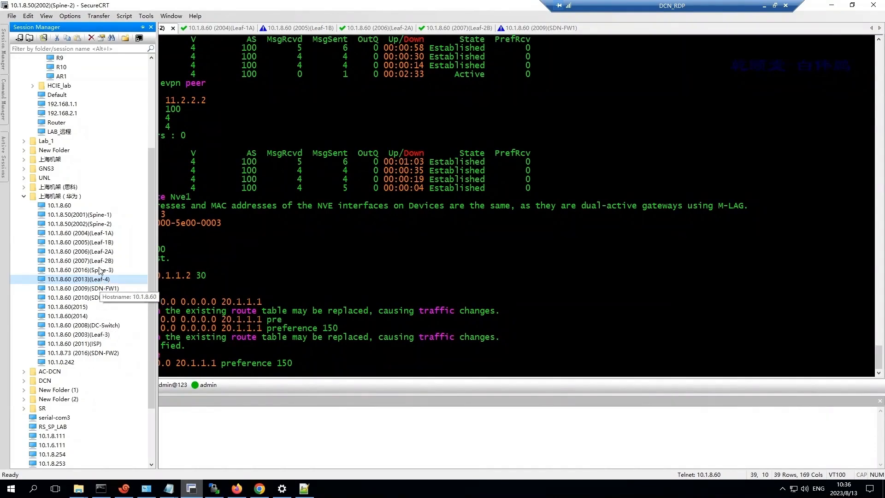
double_click(101, 335)
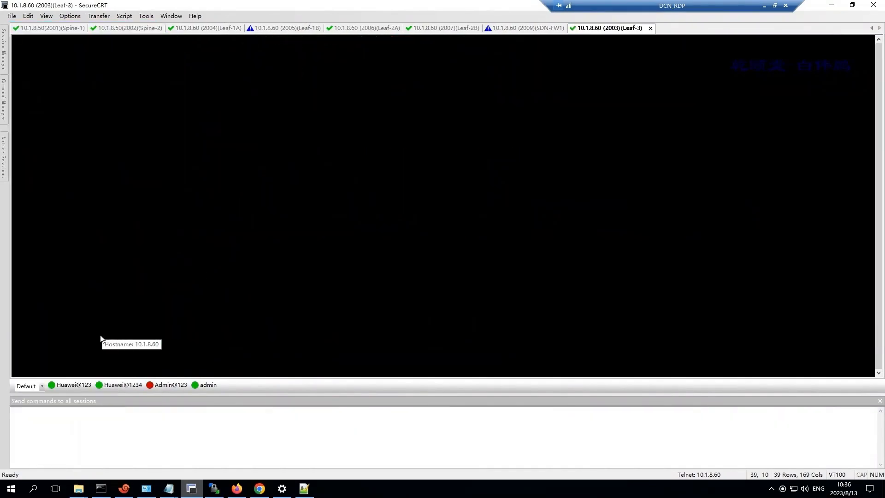
click(412, 244)
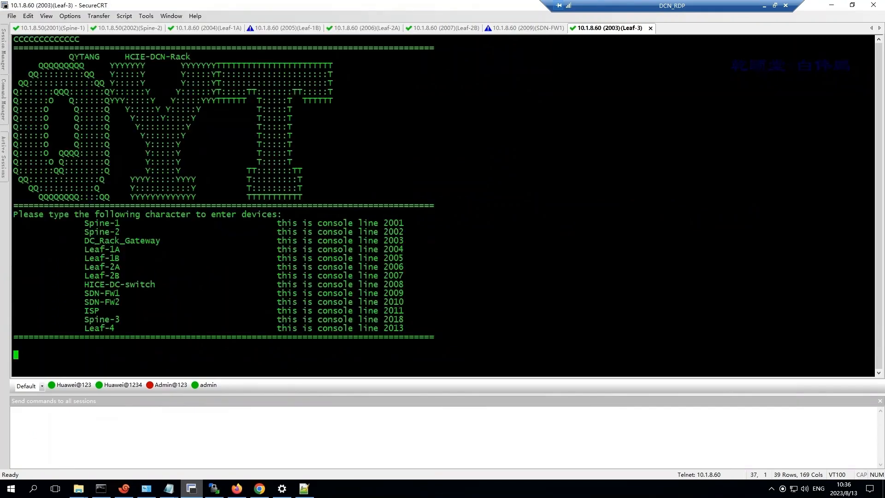
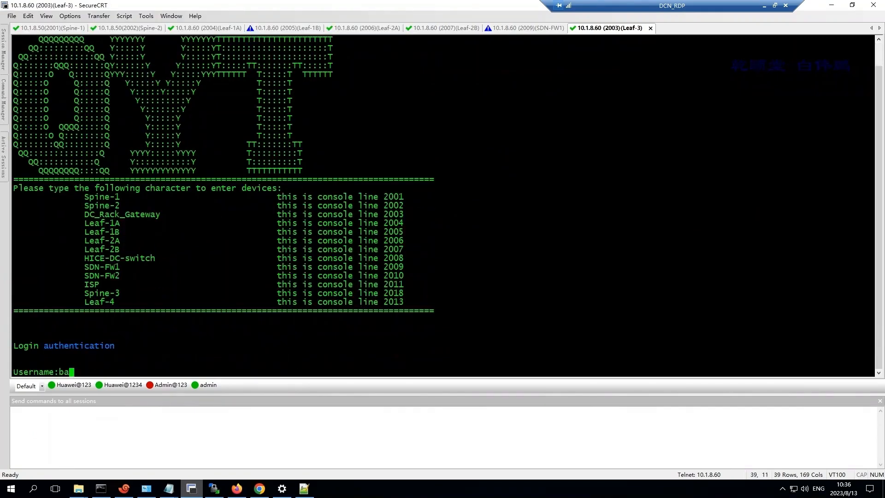
key(Return)
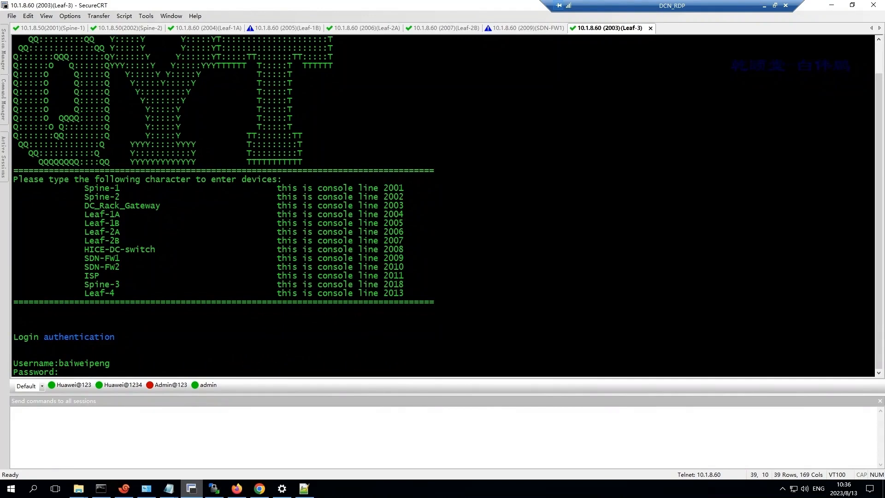
key(Return)
Step: Enter the system view on DC_Rack_Gateway
text(sys)
key(Tab)
text(i)
key(Tab)
key(Return)
text(sys)
key(Tab)
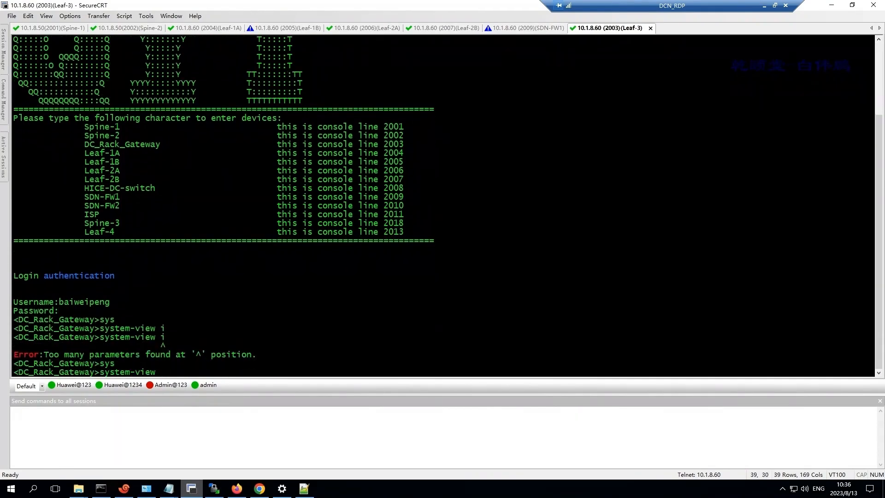
key(Return)
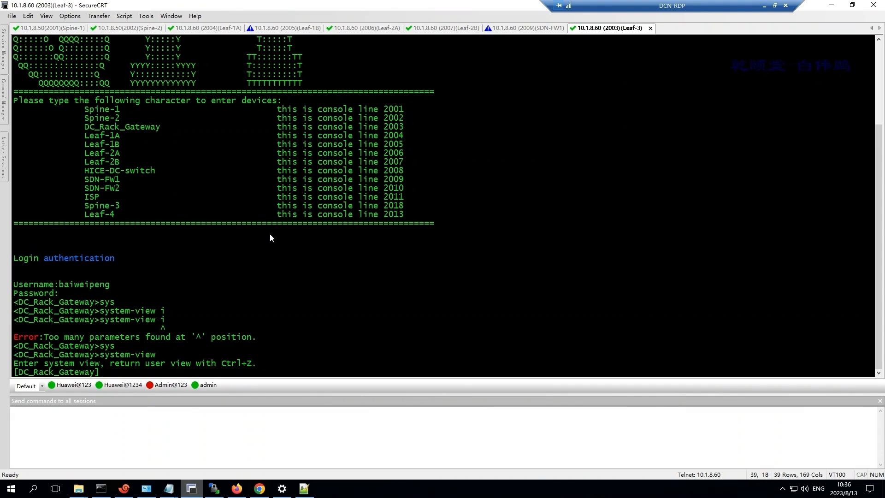
Step: Enter interface Vlanif20 on DC_Rack_Gateway, display its configuration and examine the IP address and DHCP relay lines
text(int vlan 20)
key(Return)
text(disth)
key(Return)
text(dis th)
key(Return)
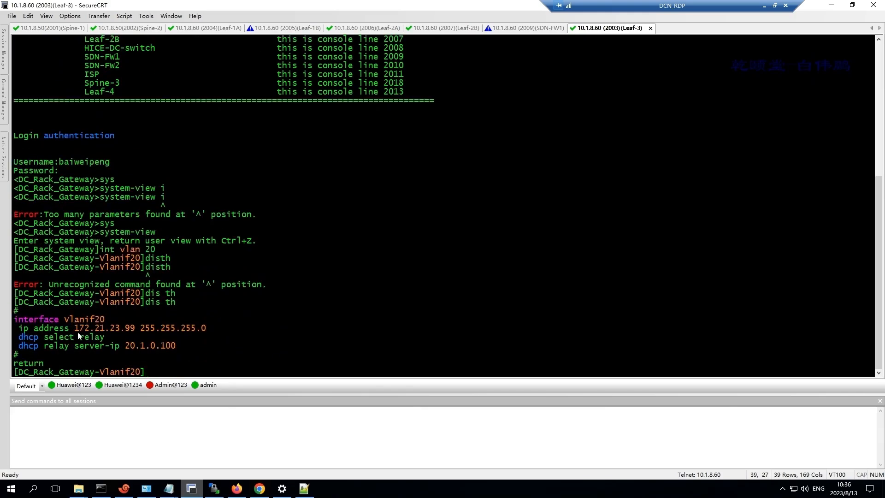
drag(74, 329, 218, 330)
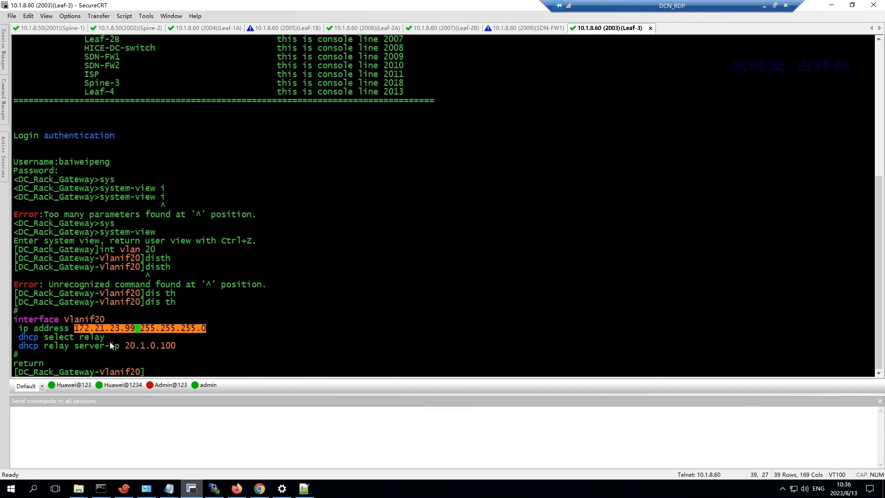
mouse_move(19, 337)
mouse_down()
mouse_move(111, 334)
mouse_move(18, 337)
mouse_up()
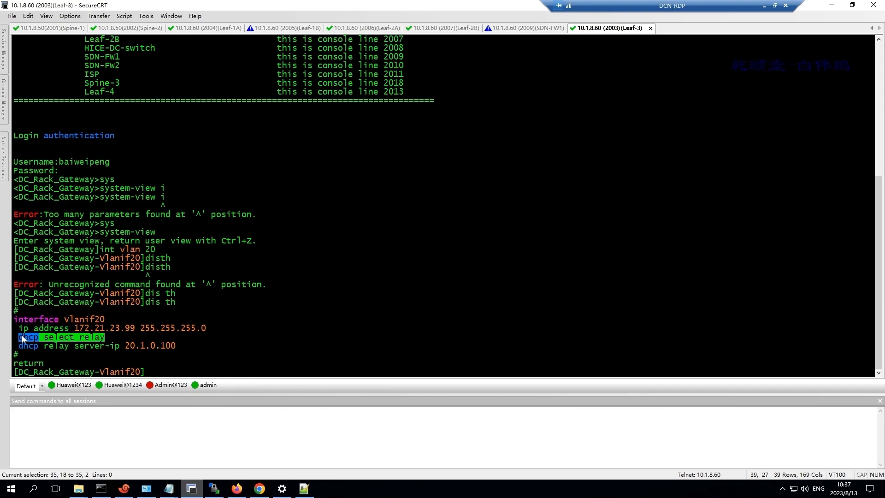
drag(187, 347, 29, 337)
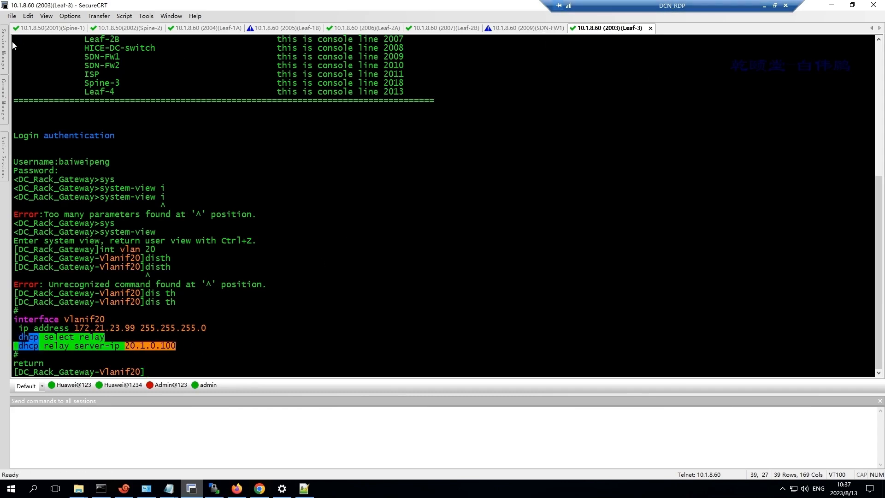
Step: Connect to the 10.1.8.60 (2016)(Spine-3) session, decline saving a log file and log in with the console password
mouse_move(4, 46)
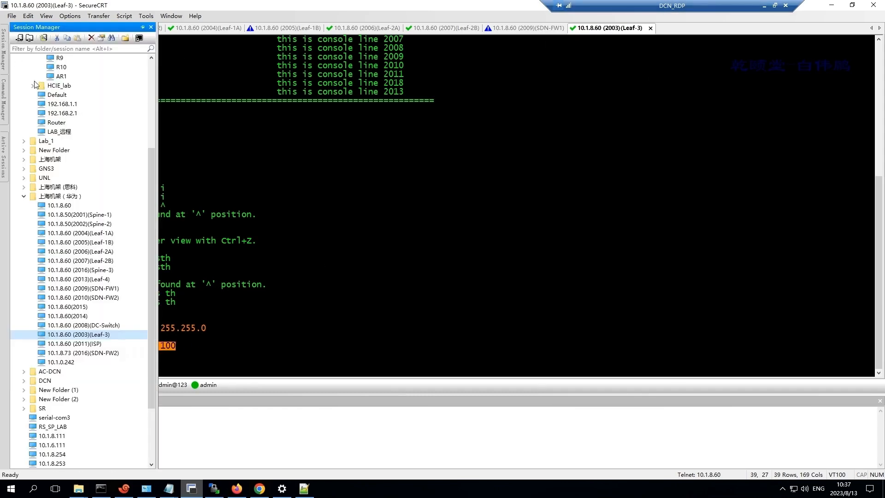
double_click(102, 270)
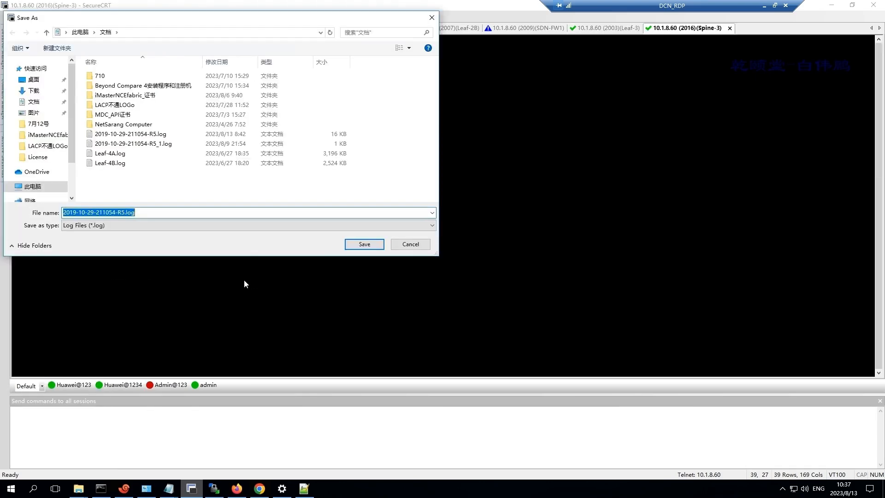
click(410, 244)
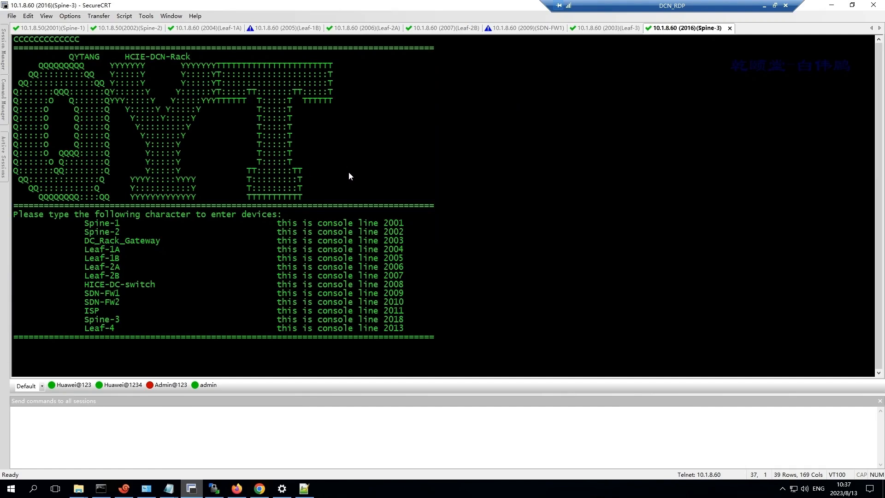
key(Return)
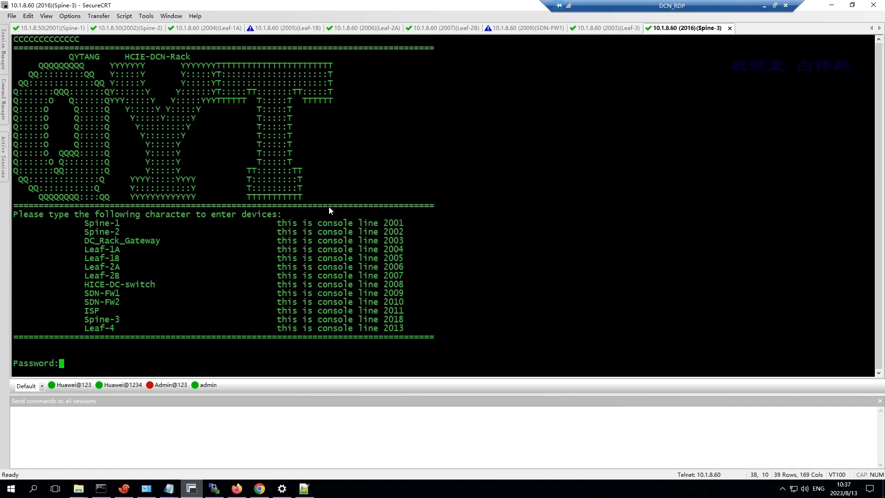
click(89, 381)
Step: Enter the system view in immediate mode on Spine-3
text(sys)
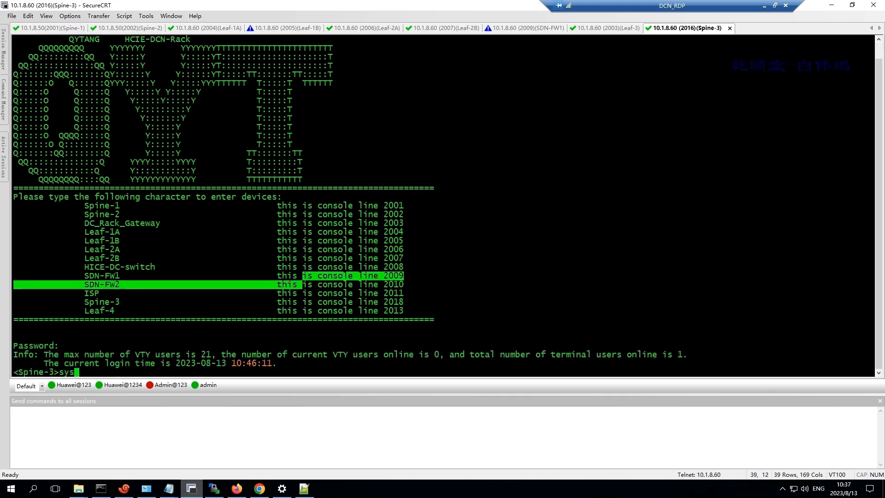
key(Tab)
text(i)
key(Tab)
key(Return)
Step: Create VLAN 20 on Spine-3 and enter its interface Vlanif20
text(int vl)
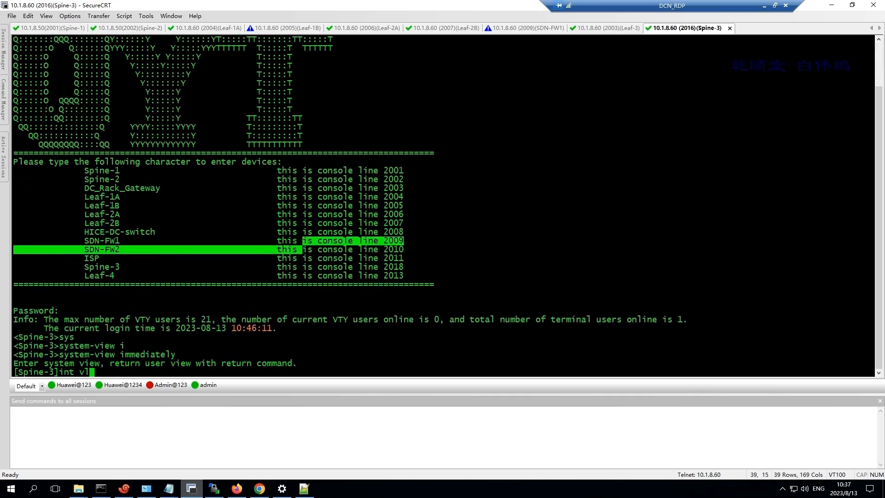
text(an 20)
key(Return)
text(vlan 20)
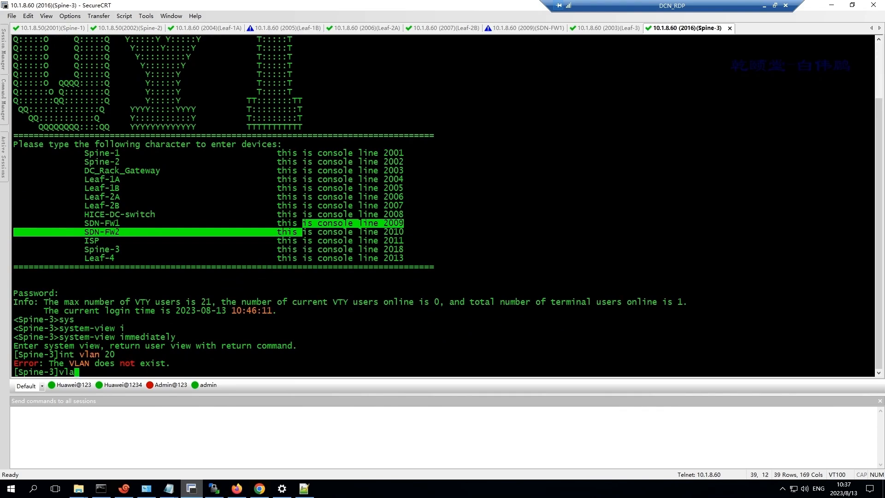
key(Return)
text(int vlan 20)
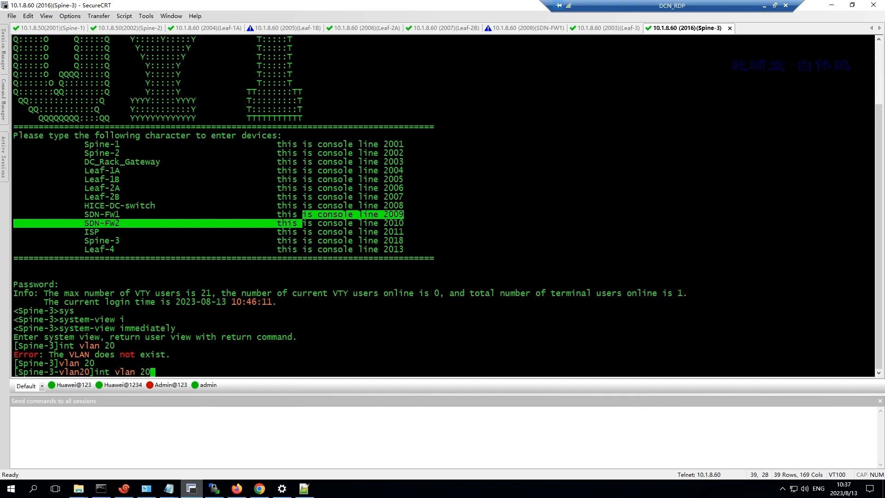
key(Return)
Step: Try to assign the IP address 172.21.23.99 with mask length 24 to Vlanif20 on Spine-3
text(ip add 172.21.23.99 24)
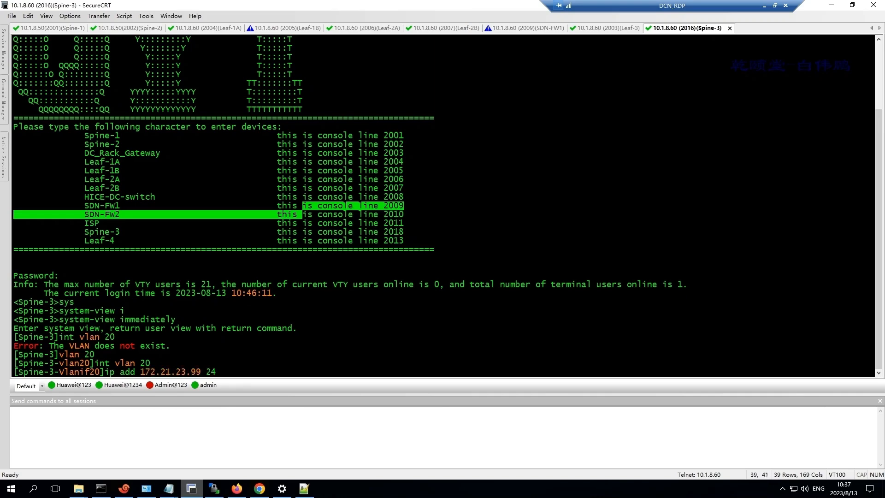
key(Return)
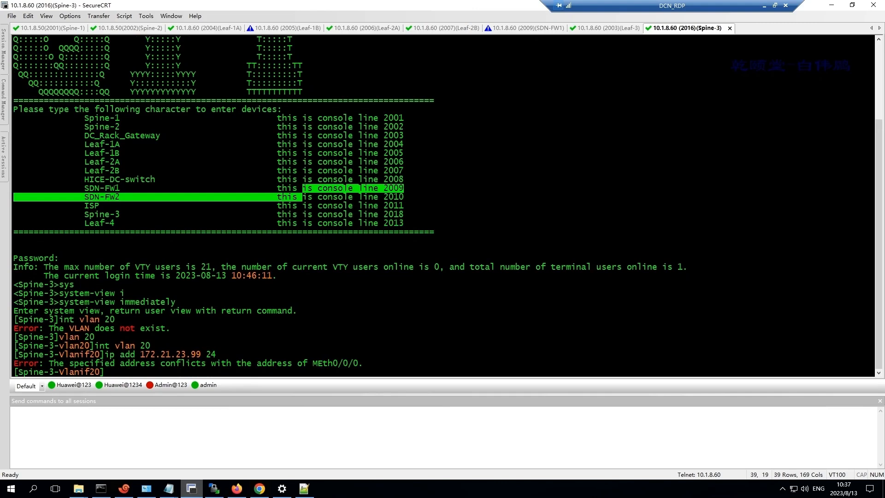
Step: Enable DHCP relay on Spine-3's Vlanif20 with the "dhcp select relay" line copied from the DC_Rack_Gateway session
click(408, 322)
text(dhcp)
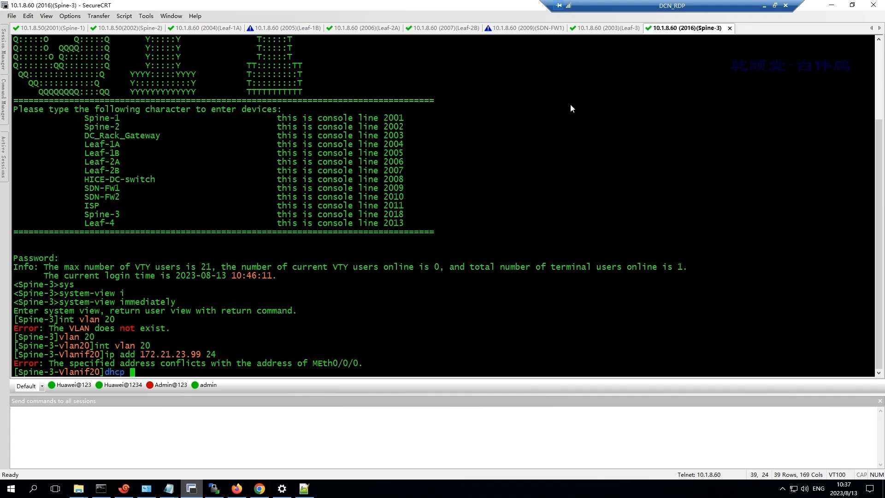
click(623, 29)
drag(105, 337, 18, 336)
key(ctrl+c)
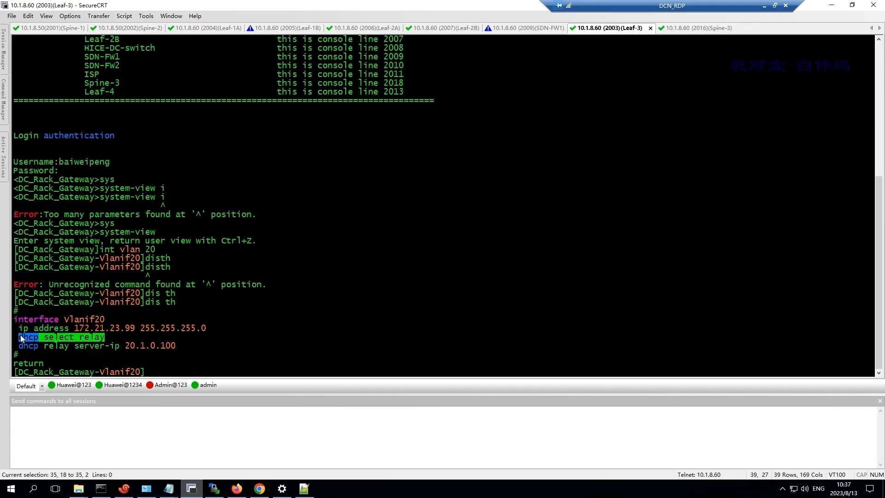
click(692, 29)
right_click(473, 167)
text(?)
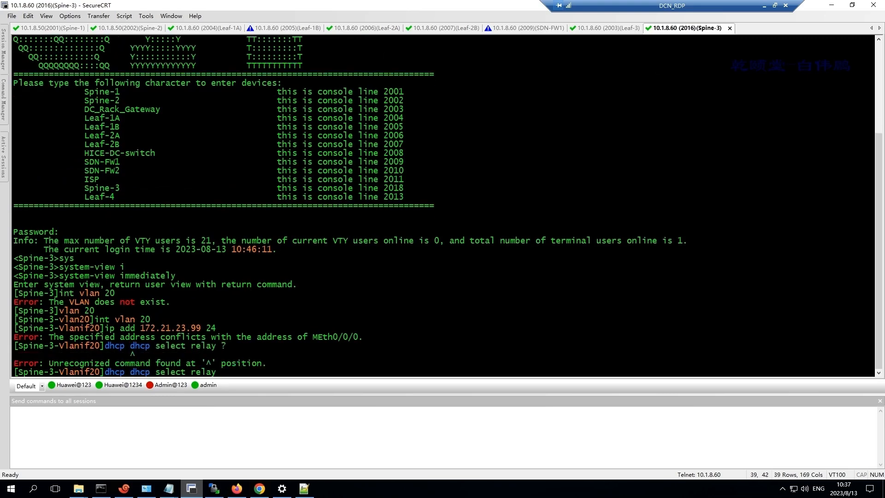
key(BackSpace)
key(BackSpace)
key(BackSpace)
key(BackSpace)
key(BackSpace)
key(BackSpace)
key(BackSpace)
key(BackSpace)
key(BackSpace)
key(BackSpace)
key(BackSpace)
key(BackSpace)
key(BackSpace)
key(BackSpace)
key(BackSpace)
key(BackSpace)
key(BackSpace)
key(BackSpace)
key(BackSpace)
key(BackSpace)
right_click(547, 138)
key(Return)
Step: Look up the available "dhcp relay" options on Vlanif20 and check for a server keyword
text(dhcp r)
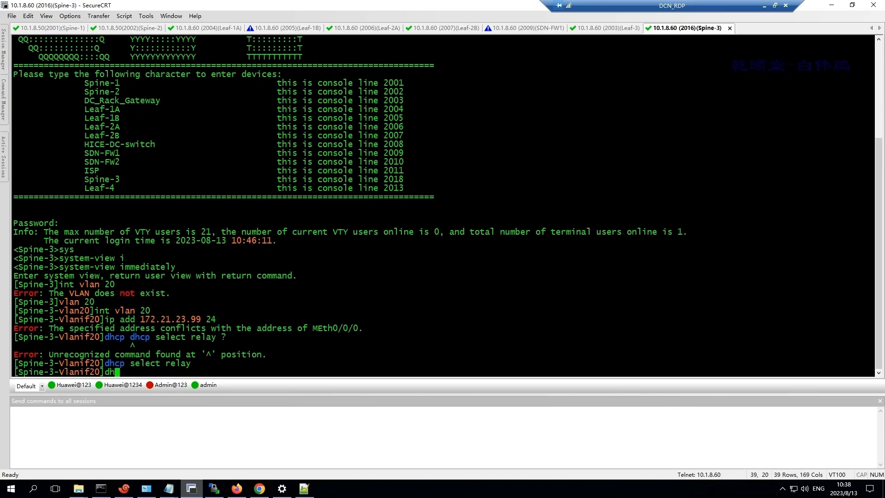
text(e)
key(Tab)
text(?)
text(ser)
key(Tab)
key(BackSpace)
key(BackSpace)
key(BackSpace)
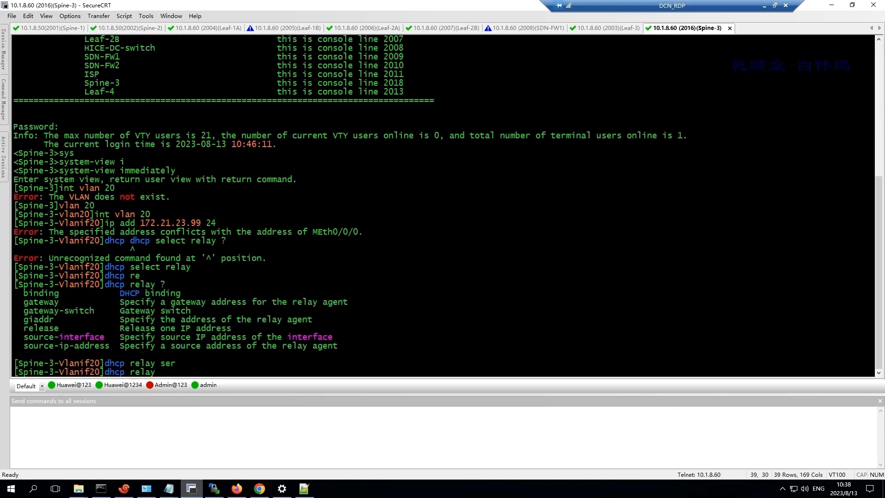
Step: Try to bind the DHCP relay on Vlanif20 to server 172.21.23.99 without the ip keyword
text(bi)
key(Tab)
text(?s)
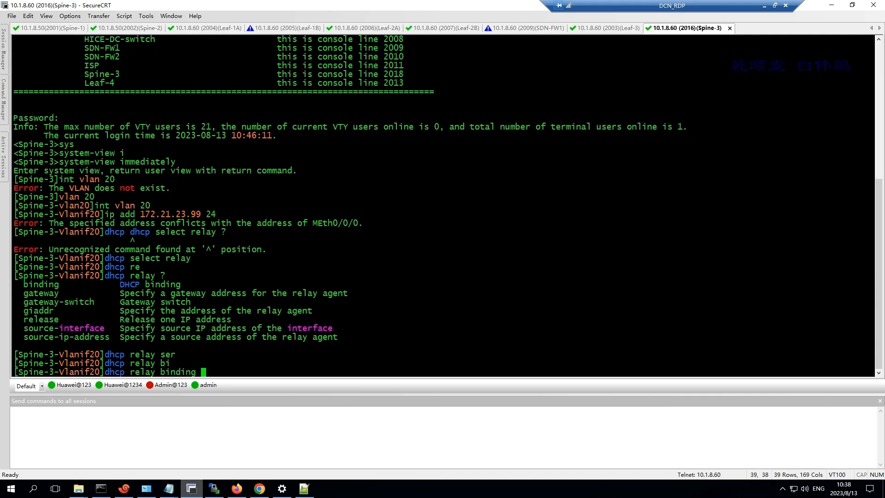
text(er)
key(Tab)
text(172.21.2)
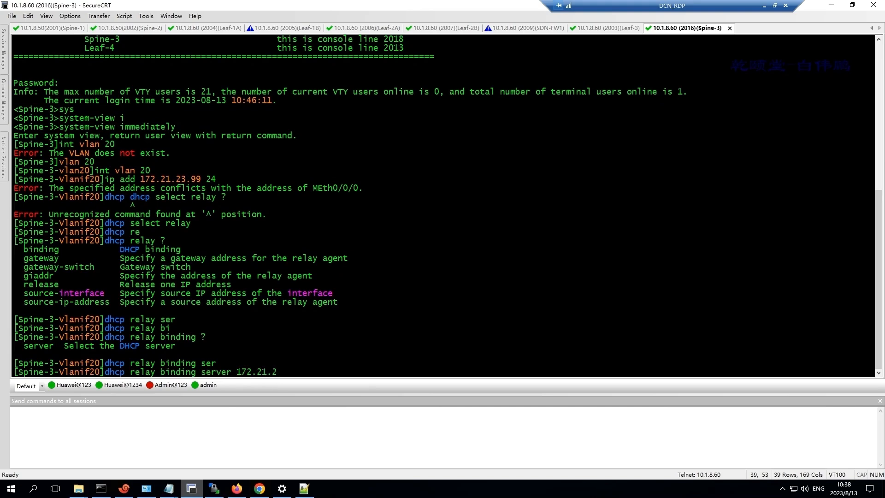
text(3.00)
key(BackSpace)
key(BackSpace)
text(99)
key(Return)
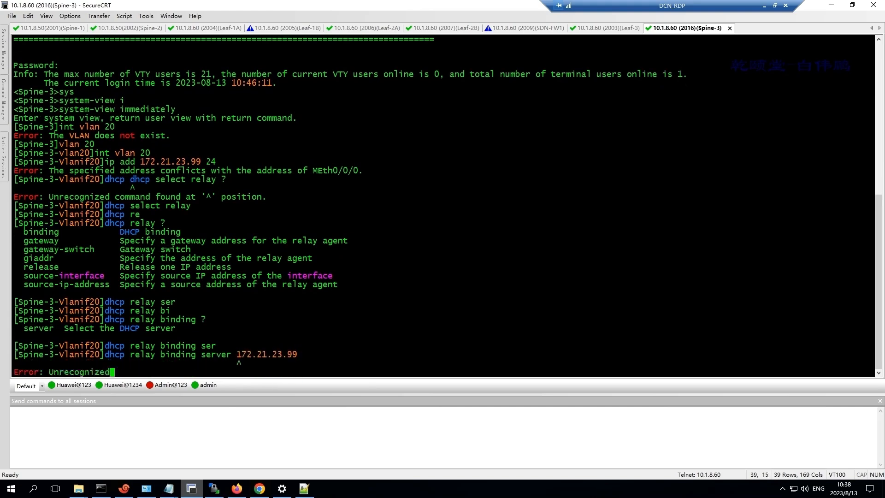
Step: Bind the DHCP relay on Vlanif20 to server IP 172.21.23.99
key(BackSpace)
key(BackSpace)
key(BackSpace)
key(BackSpace)
key(BackSpace)
key(BackSpace)
key(BackSpace)
key(BackSpace)
key(BackSpace)
key(BackSpace)
key(BackSpace)
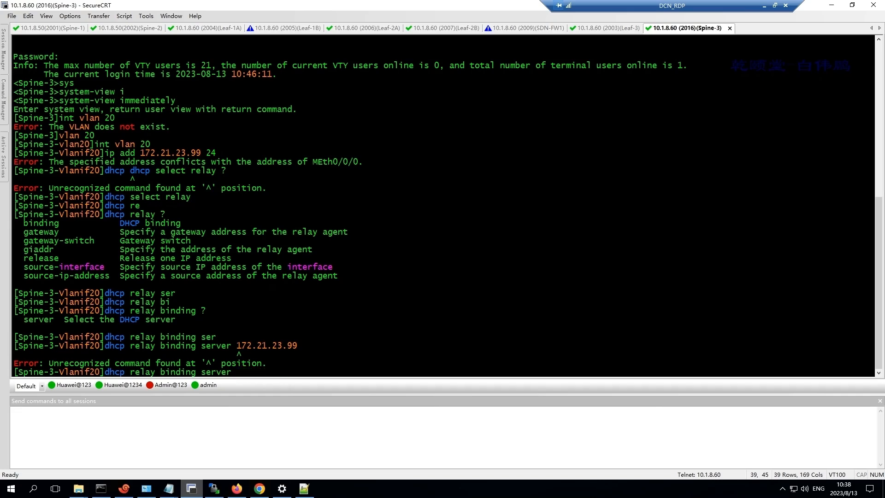
text(?ip 172.)
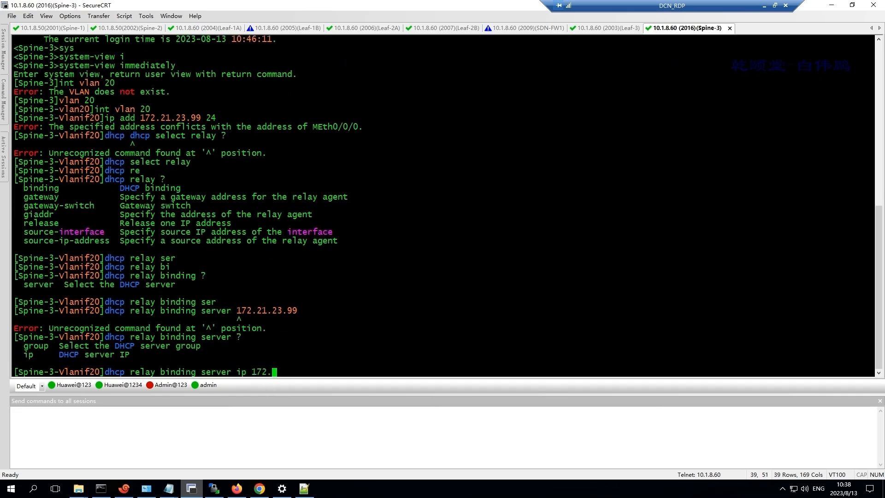
text(21.23.99)
key(Return)
Step: Look up the DHCP relay gateway syntax and set the relay gateway on Vlanif20 to 172.21.23.99
text(dhcp re)
key(Tab)
text(?)
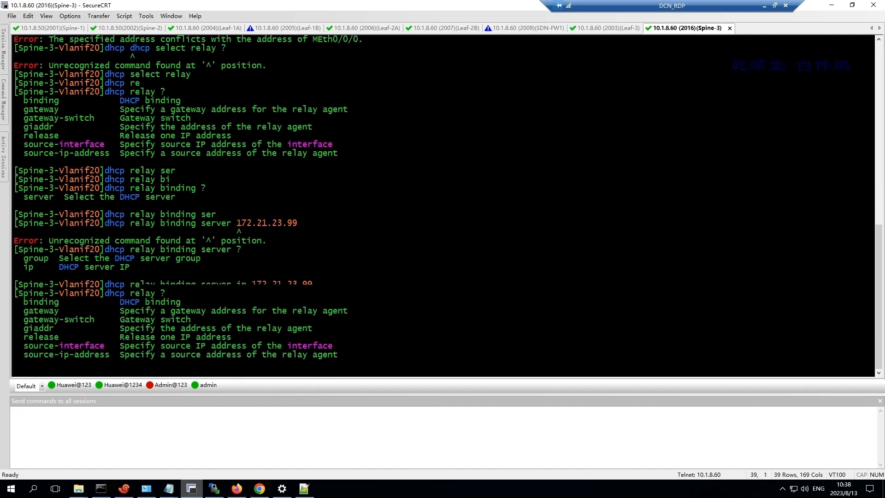
text(ga)
key(Tab)
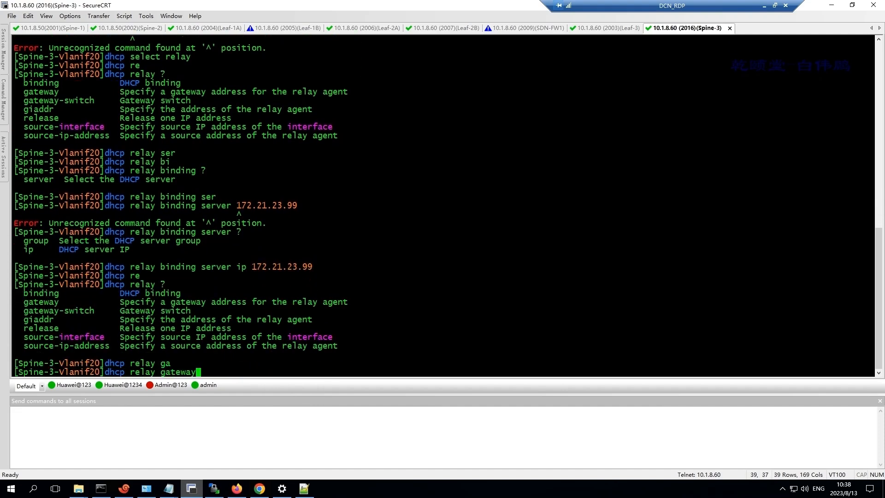
text(?172.21.2)
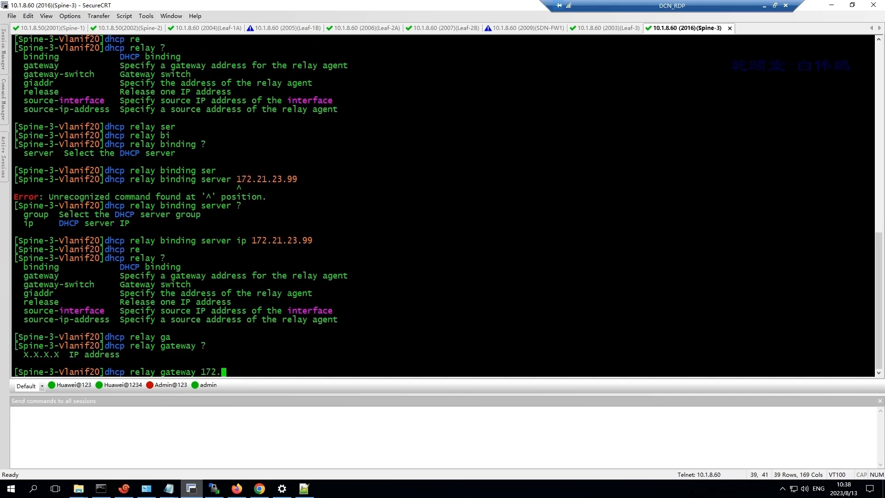
text(3.99)
key(Return)
Step: Display Spine-3's Vlanif20 configuration and compare it with the Vlanif20 relay configuration in the DC_Rack_Gateway session
text(dis th)
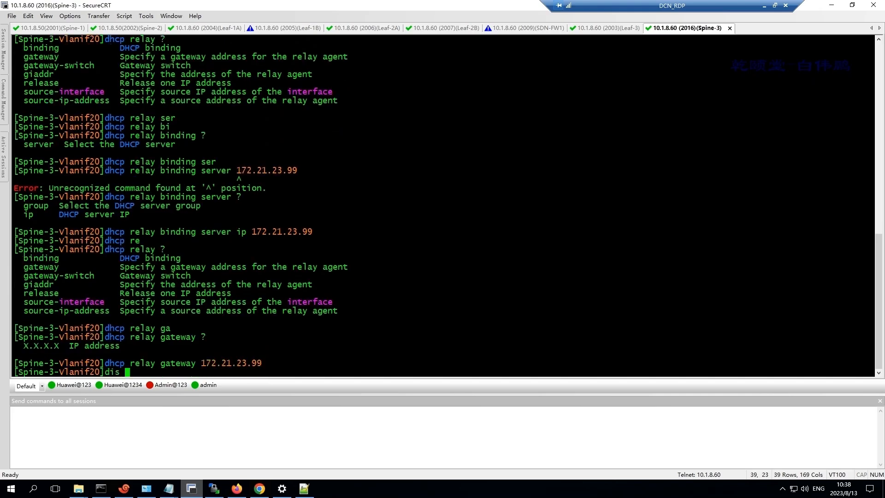
key(Tab)
key(Return)
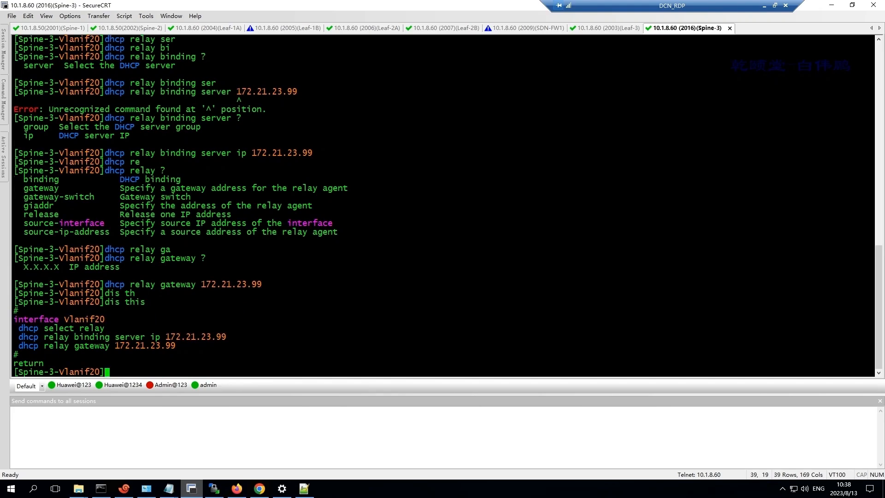
click(632, 28)
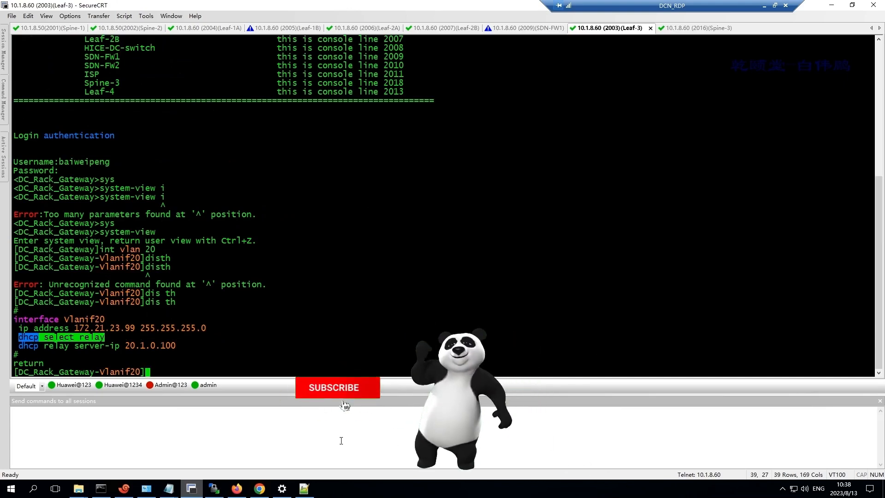
drag(180, 347, 36, 321)
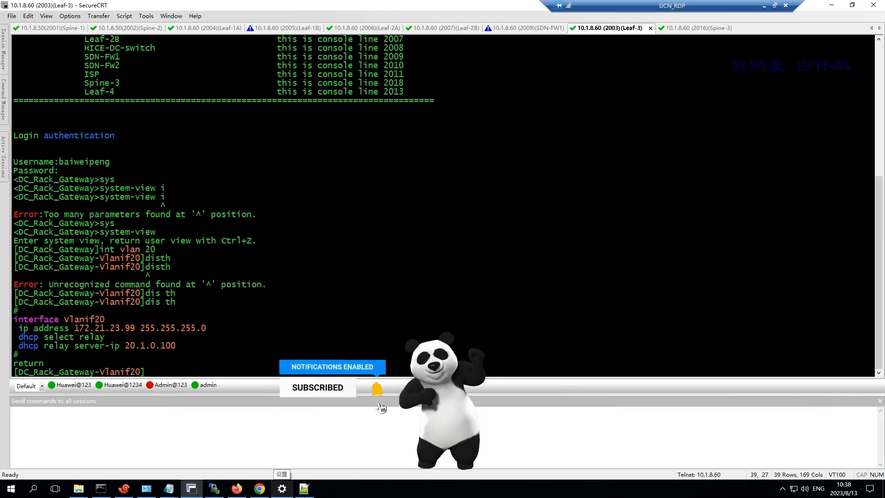
Step: Switch to iMaster NCE-Fabric in Chrome, go to the 全新开局 deployment page and start 极简部署
click(260, 489)
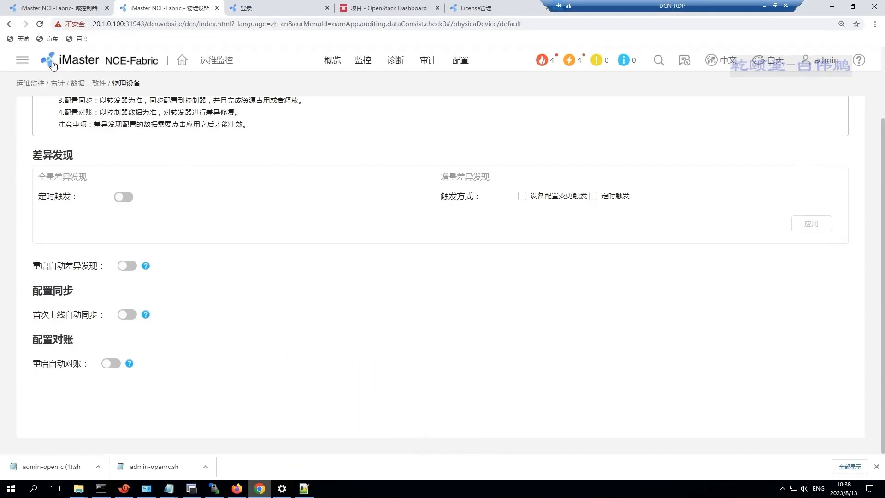
click(22, 60)
mouse_move(77, 105)
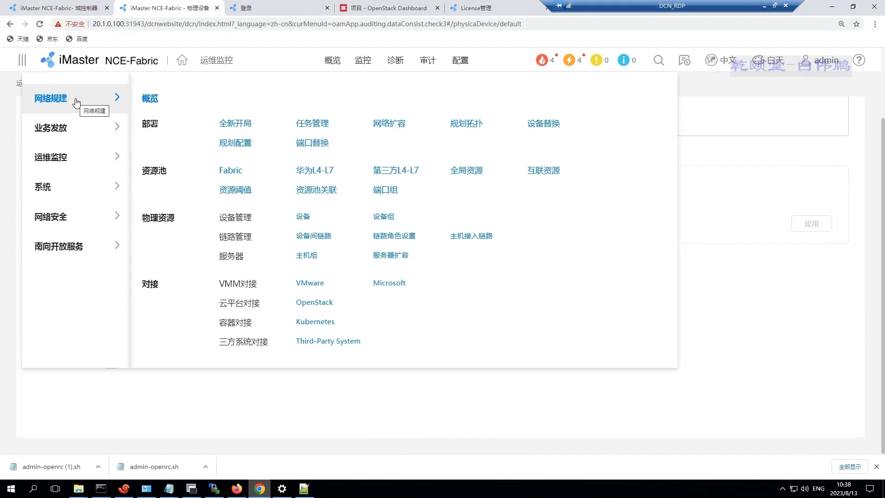
click(129, 28)
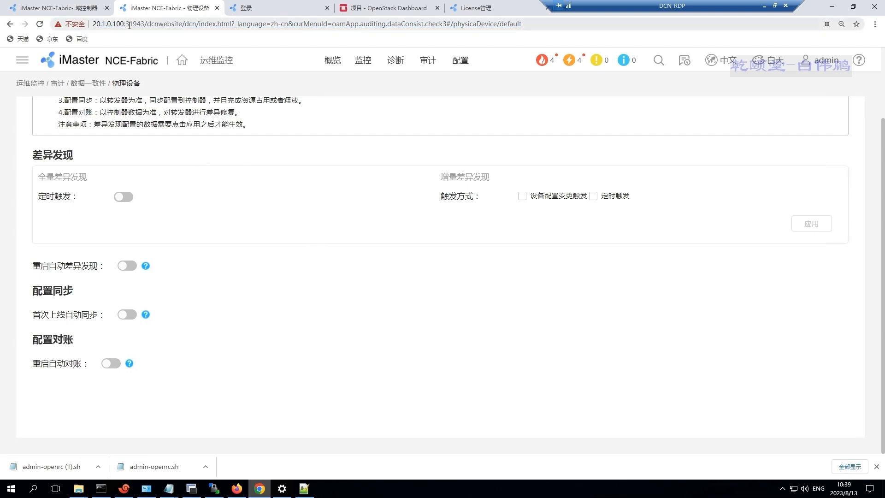
click(22, 60)
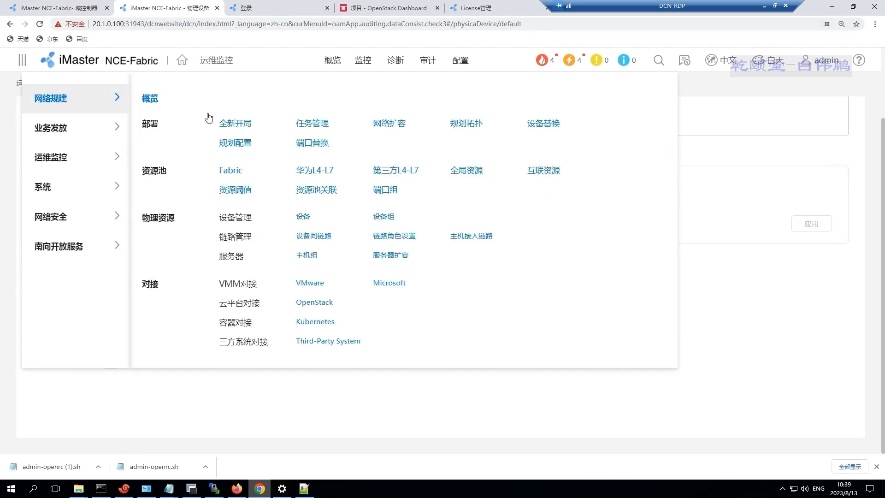
click(243, 125)
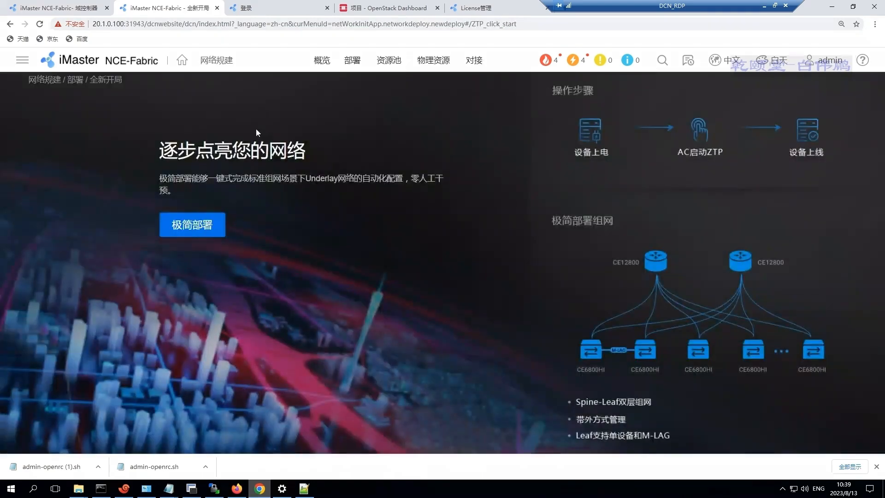
click(232, 233)
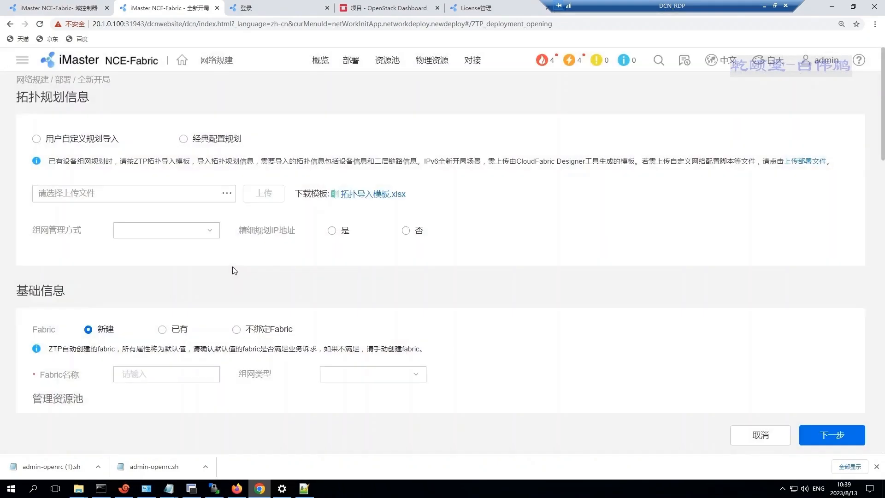
Step: Examine the deployment form's topology planning, fabric, management IP pool, Netconf account and SNMP account settings
scroll(242, 267, down, 3)
scroll(245, 267, down, 4)
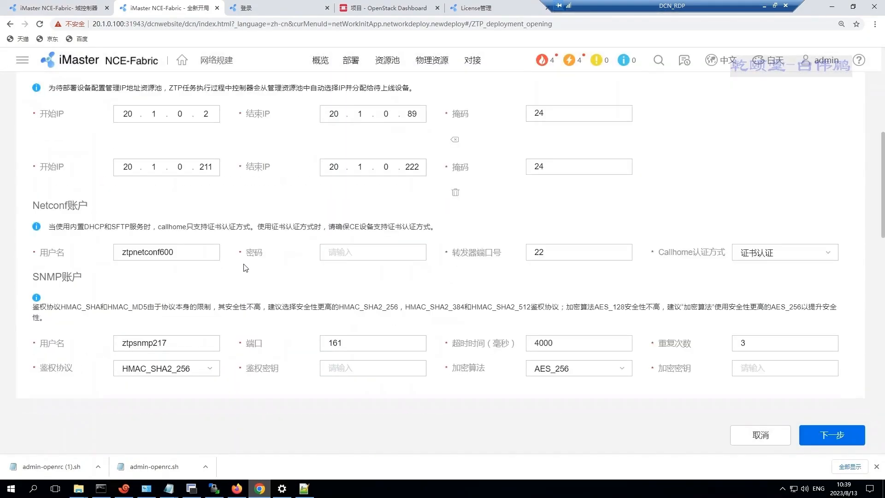
drag(35, 208, 87, 207)
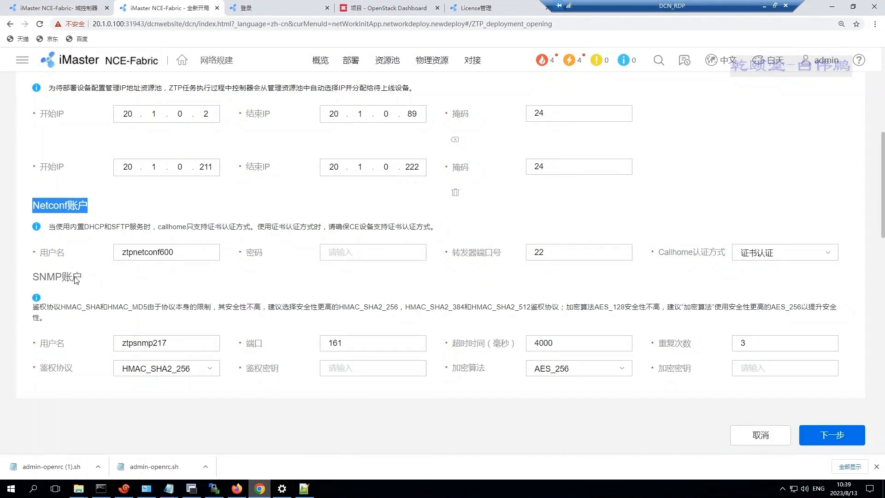
drag(87, 279, 37, 277)
scroll(139, 220, up, 3)
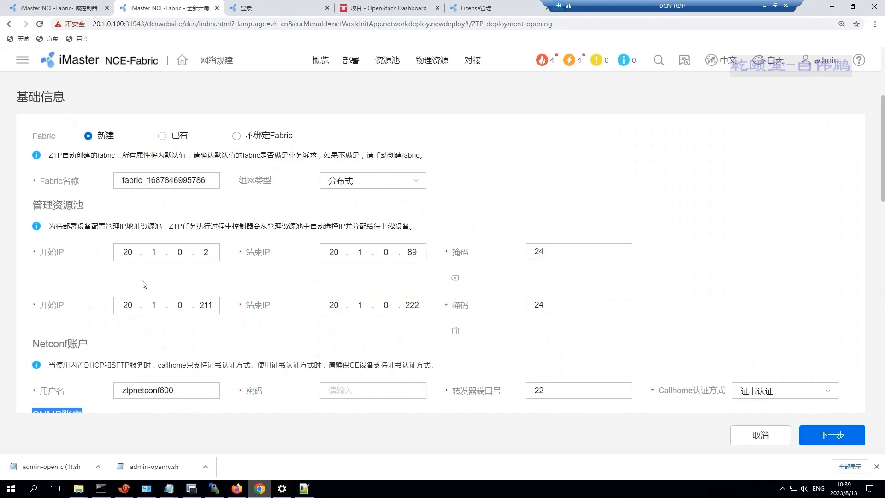
scroll(145, 283, down, 1)
double_click(152, 344)
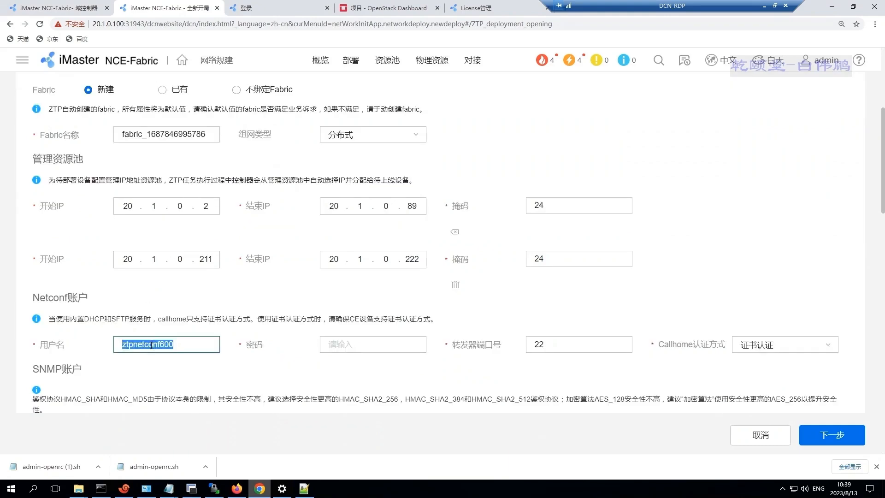
scroll(133, 293, down, 1)
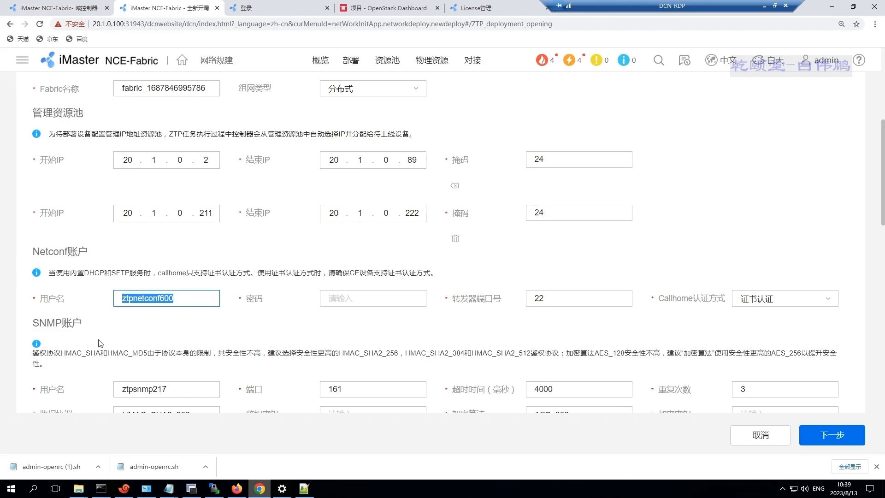
scroll(156, 341, up, 6)
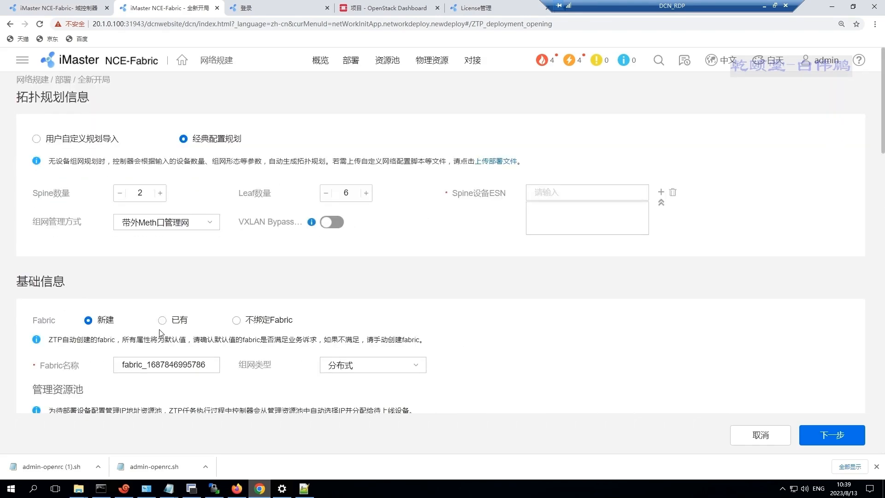
Step: Set both the Spine count and the Leaf count to 1 in the topology planning section
click(325, 193)
click(326, 194)
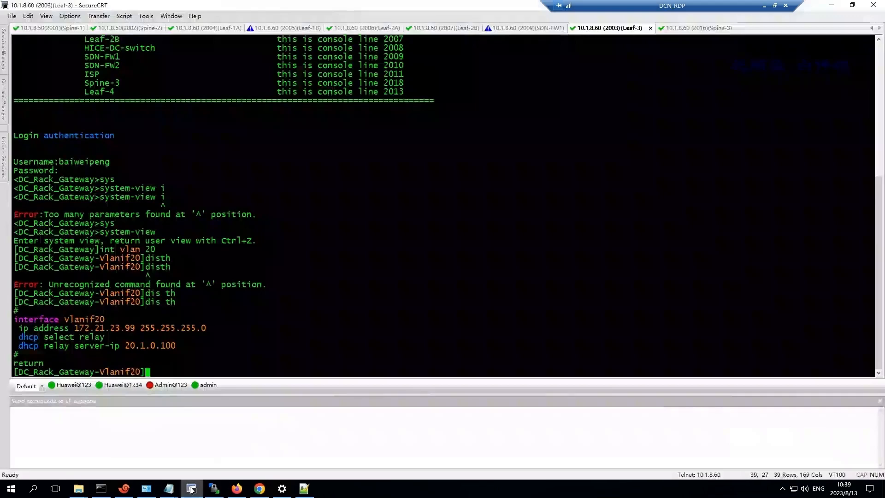
Step: Switch to the Spine-3 session in SecureCRT, return to the user view, display the device ESN and copy it
click(191, 488)
click(718, 30)
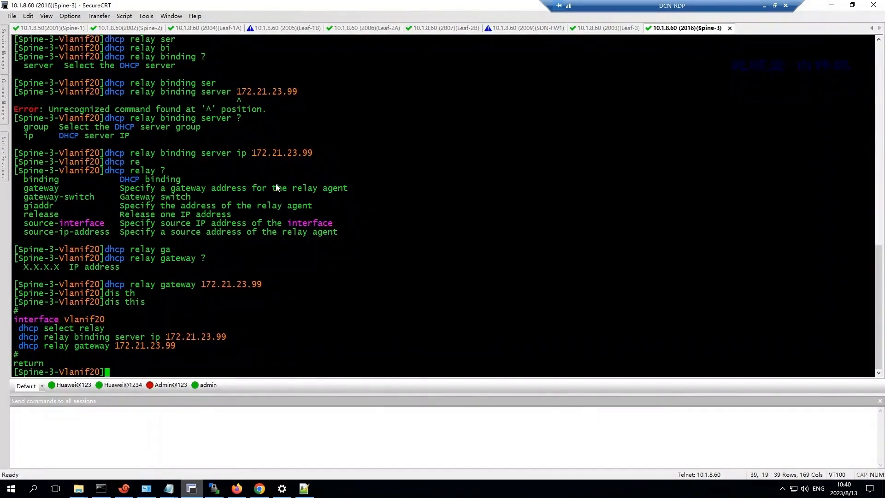
text(q)
key(Return)
text(q)
key(Return)
text(display es)
key(Tab)
text(esn)
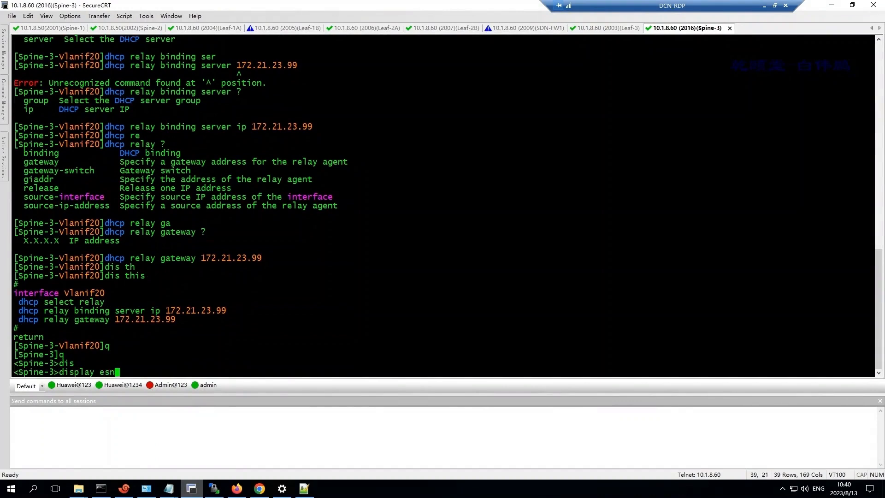
key(Return)
drag(95, 363, 196, 362)
key(ctrl+c)
Step: Switch back to iMaster NCE-Fabric in Chrome and add the copied ESN to the Spine设备ESN list
click(260, 488)
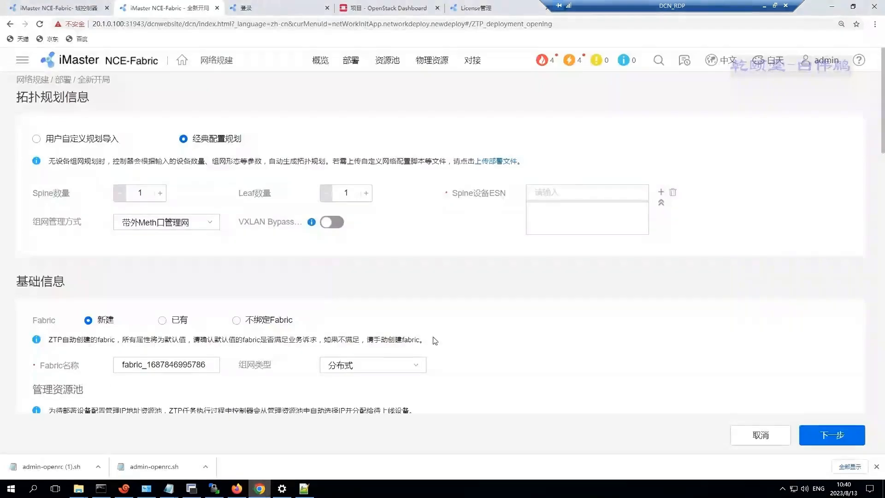
click(552, 193)
key(ctrl+v)
click(661, 192)
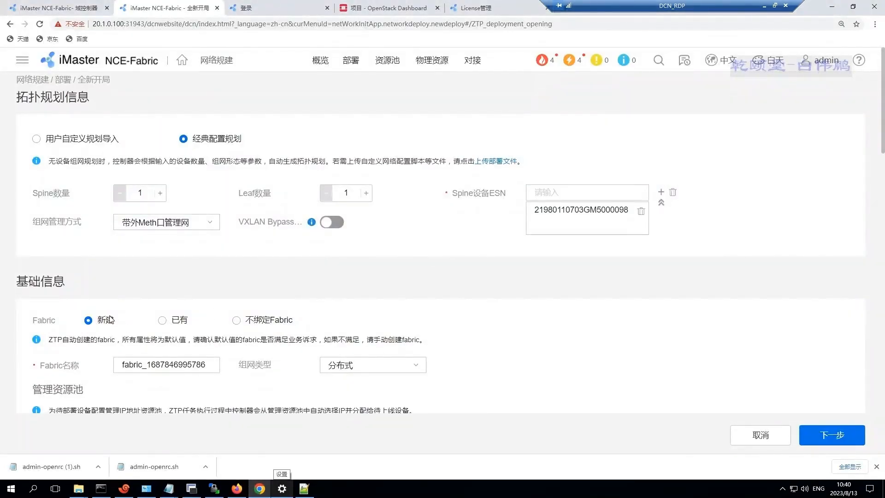
Step: Set the Fabric option to 不绑定Fabric and name the area Fabric2
click(237, 321)
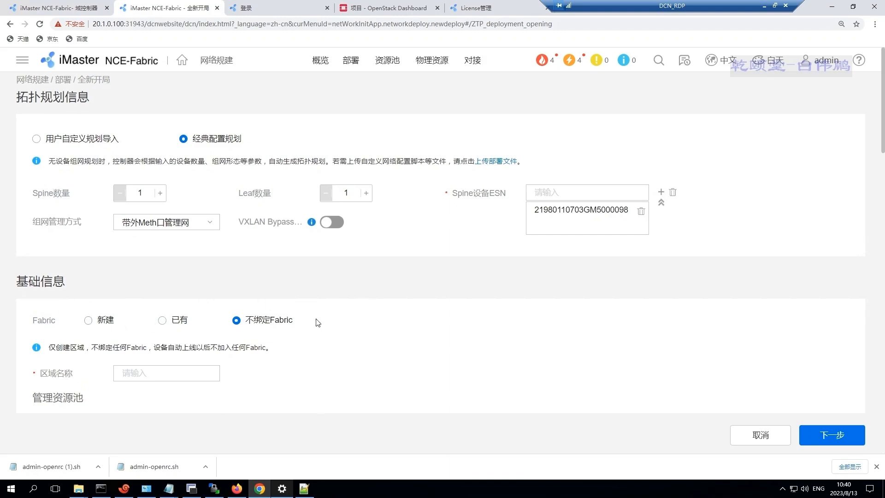
click(87, 322)
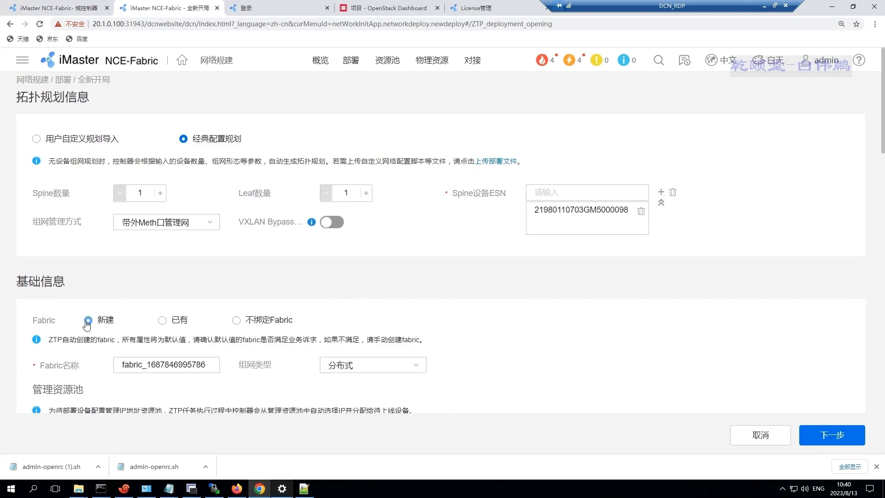
click(237, 321)
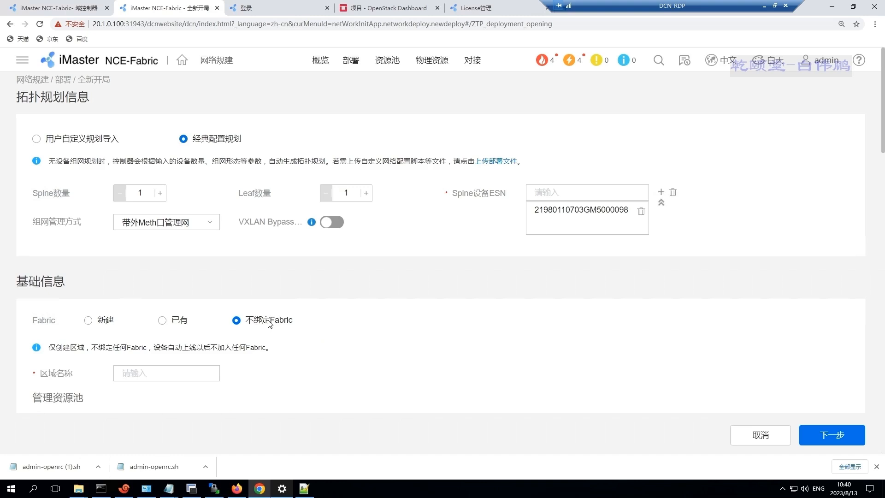
click(145, 378)
key(shift)
key(shift)
key(shift)
key(shift)
key(shift)
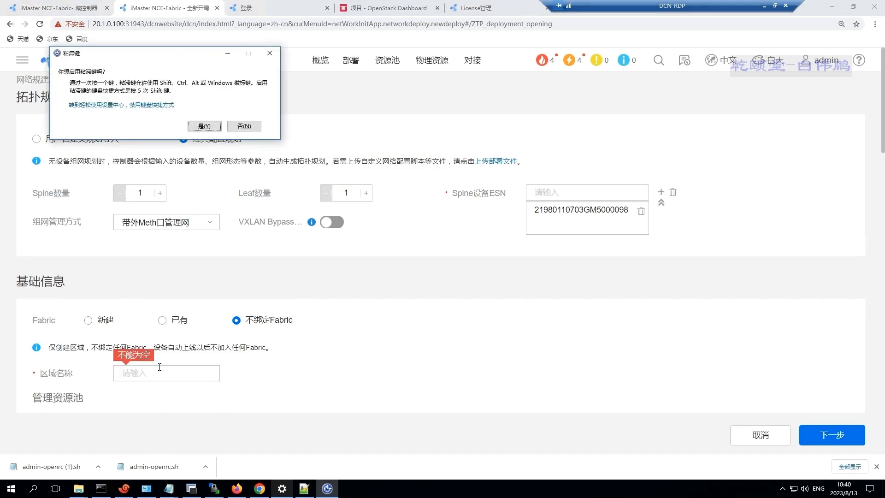
click(245, 126)
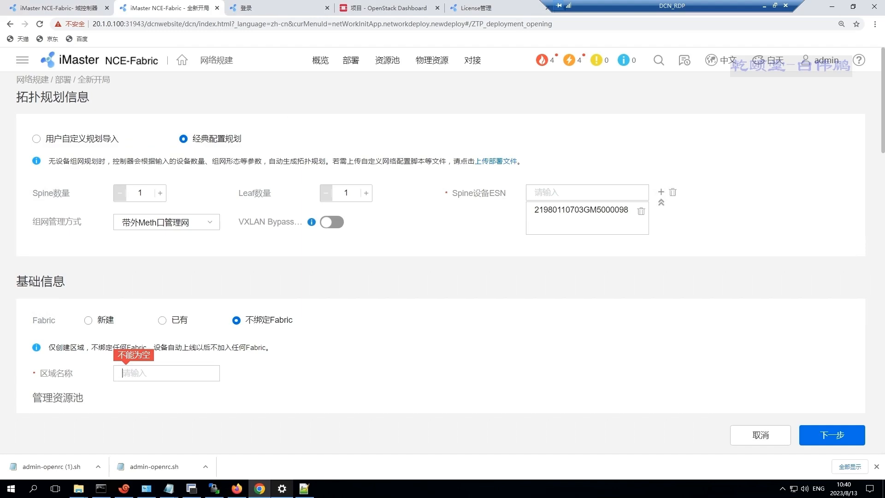
click(149, 351)
text(Fabric2)
Step: Delete the second management IP range and set the remaining one to 172.21.23.31 through 172.21.23.35
scroll(239, 405, down, 3)
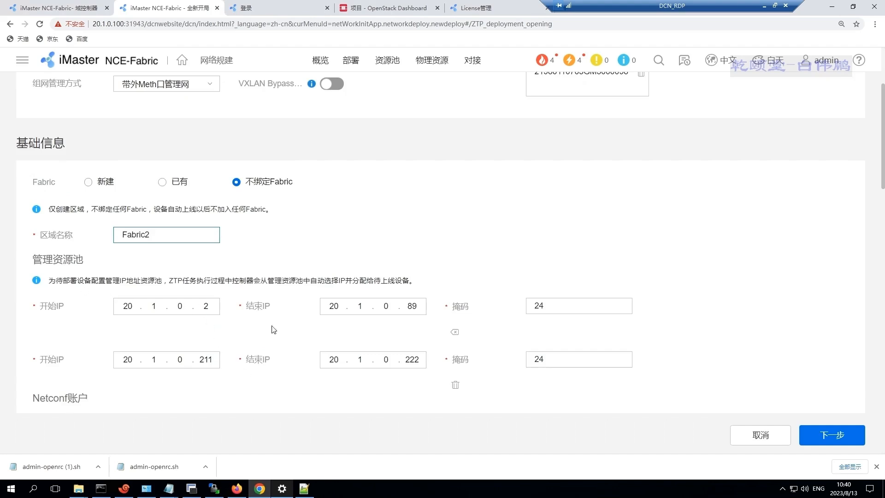
click(456, 384)
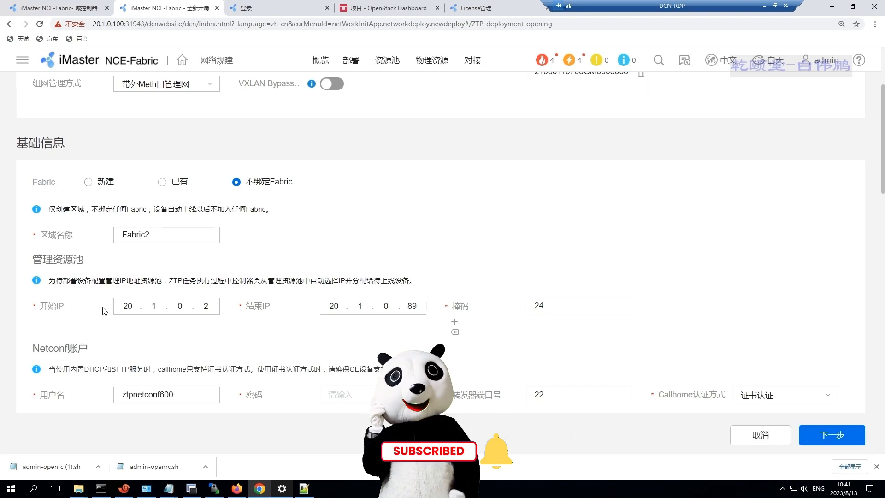
click(217, 308)
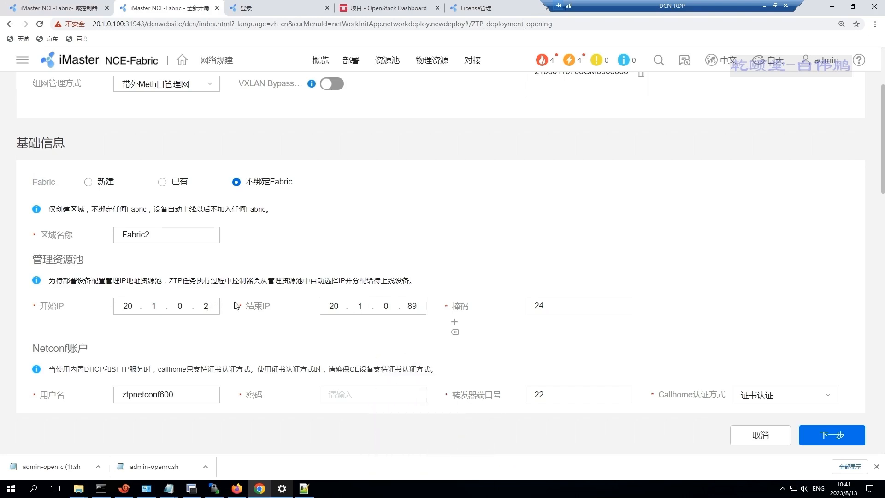
key(BackSpace)
key(BackSpace)
key(BackSpace)
key(BackSpace)
text(172.21.23.31)
click(425, 309)
key(BackSpace)
key(BackSpace)
key(BackSpace)
key(BackSpace)
key(BackSpace)
text(172.21.23.35)
key(Tab)
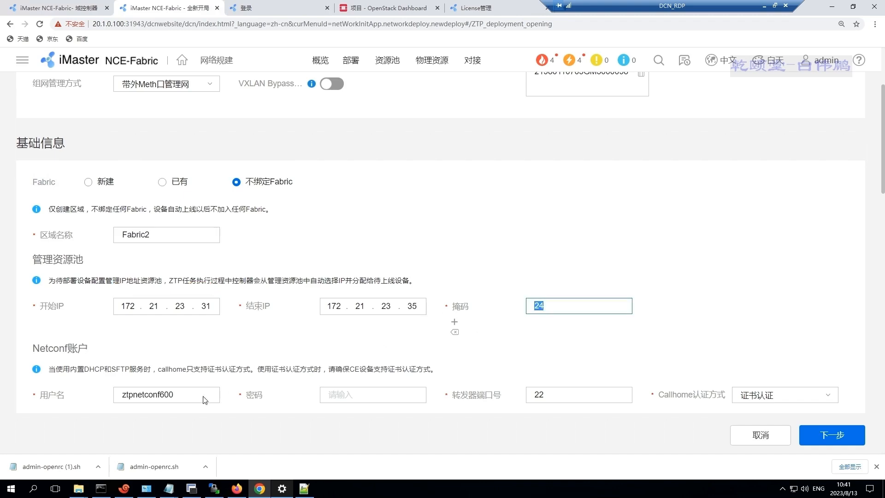
Step: Set the Netconf account's user name to netconf and enter its password
double_click(172, 395)
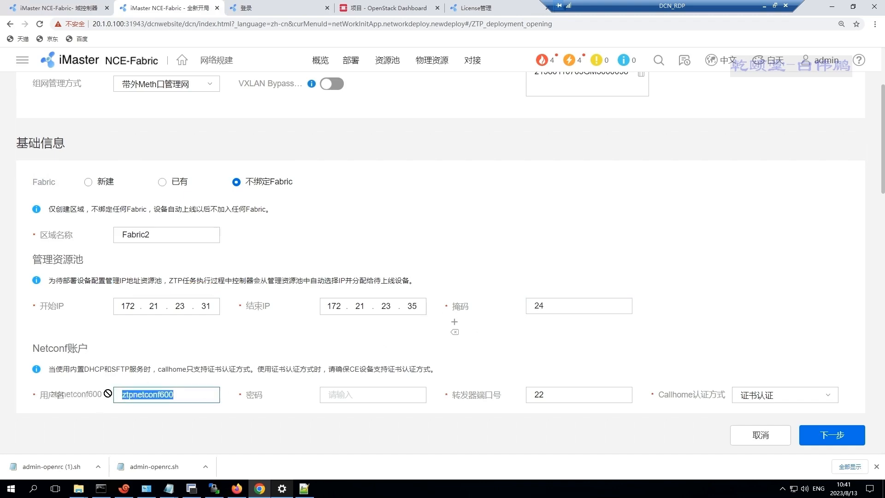
text(netconf)
key(Tab)
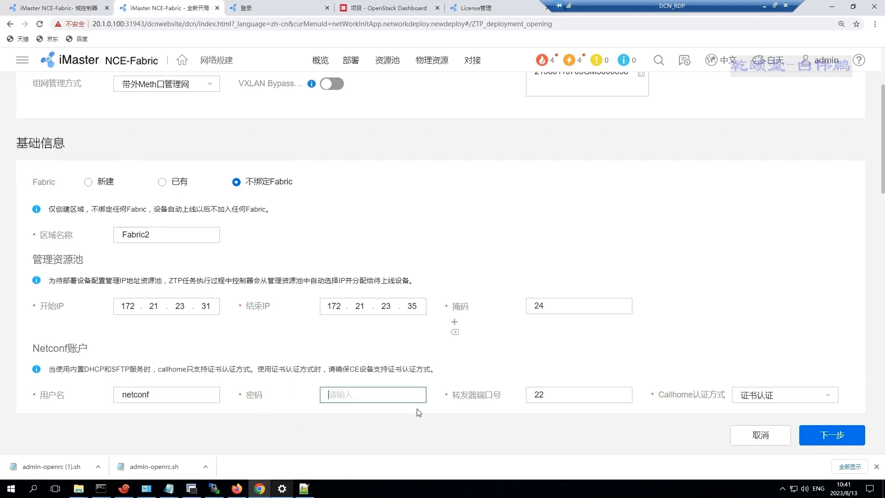
Step: Set the SNMP account's user name to snmp, choose HMAC_SHA authentication and enter the authentication key
scroll(653, 368, down, 4)
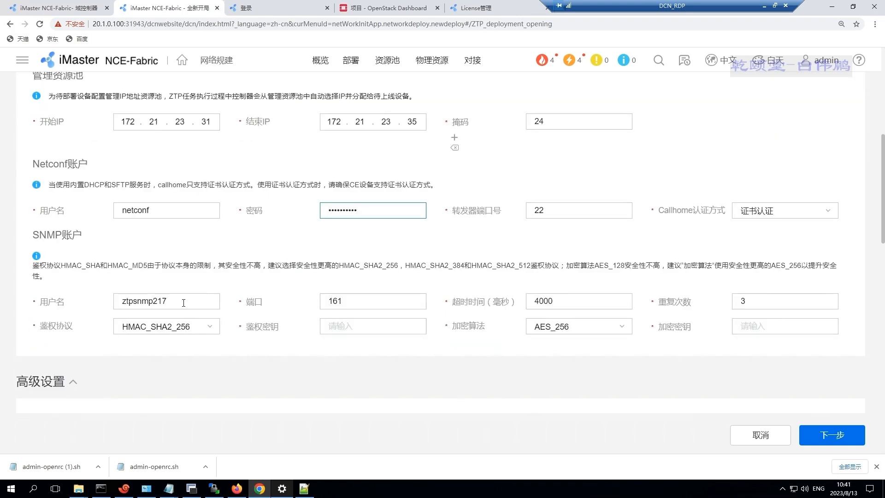
double_click(211, 301)
drag(210, 300, 114, 305)
text(snmp)
key(Tab)
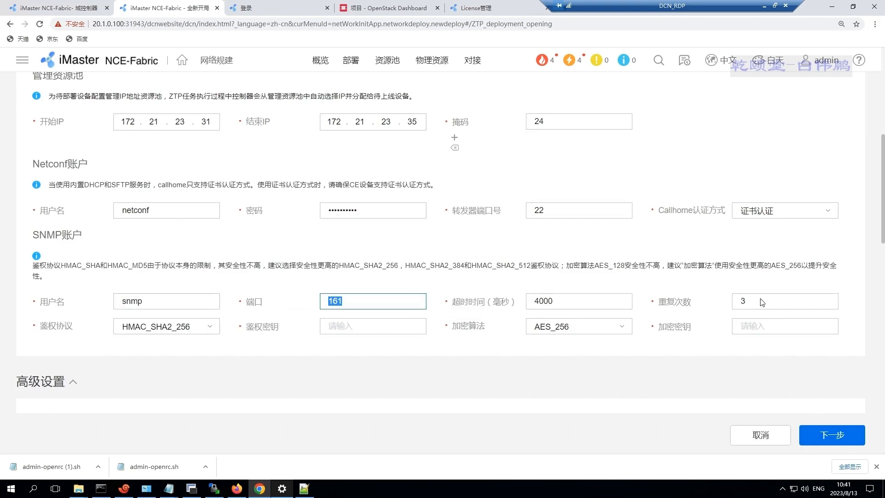
click(215, 328)
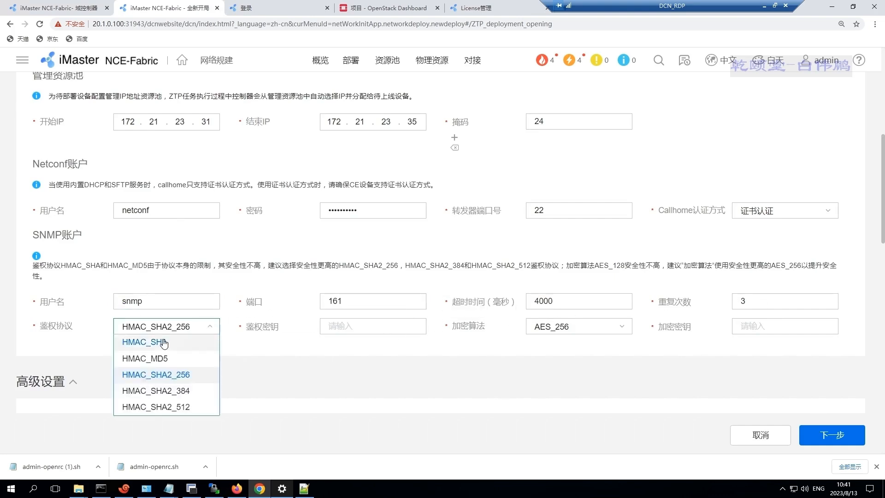
click(134, 339)
click(378, 322)
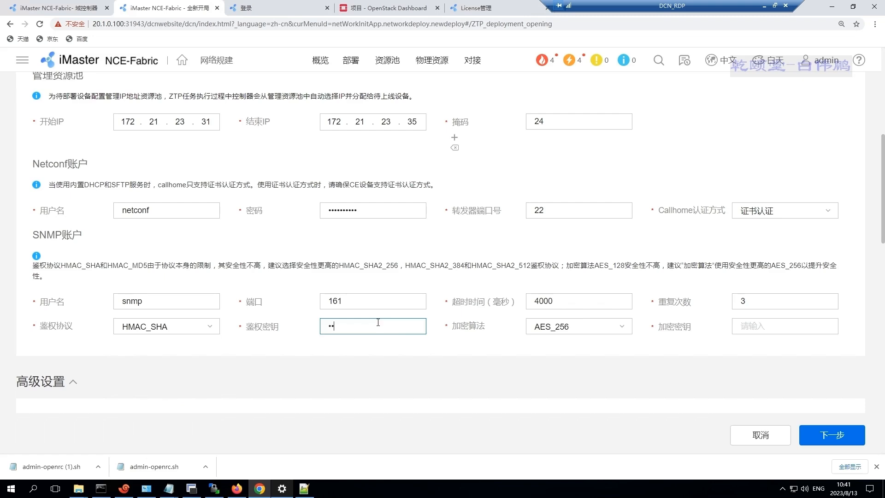
Step: Choose AES_128 as the SNMP encryption algorithm and enter the encryption key
click(608, 326)
click(558, 343)
click(772, 330)
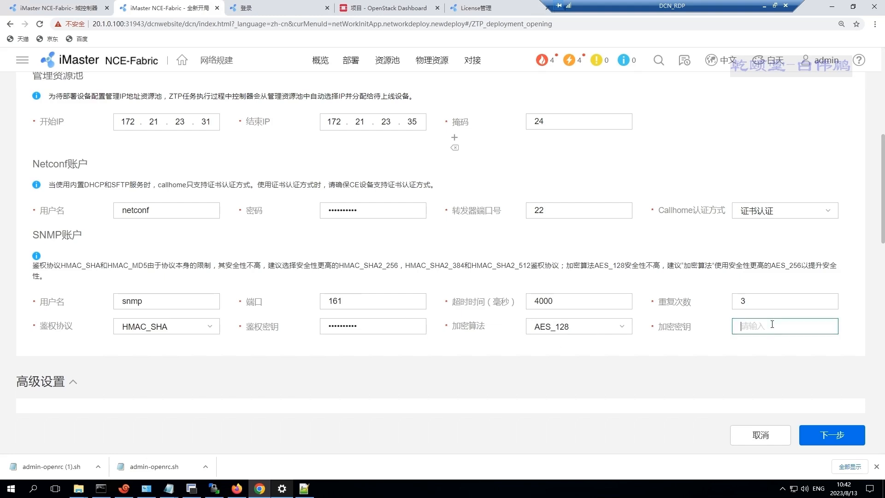
Step: Set the built-in DHCP network segment to 172.21.23.0/24
scroll(466, 288, down, 4)
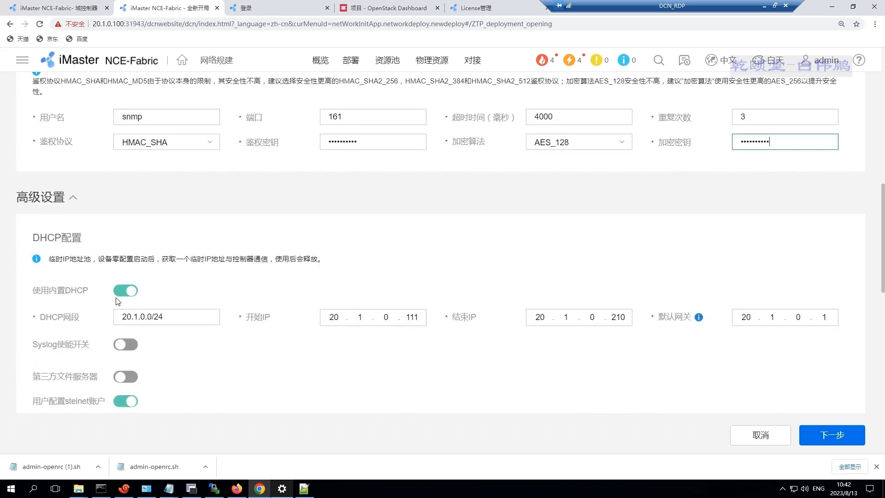
triple_click(178, 319)
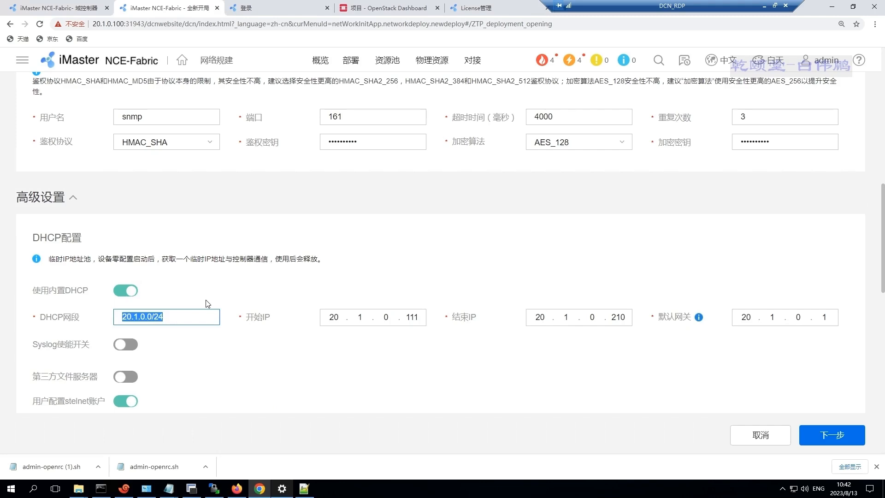
text(172.21.23.)
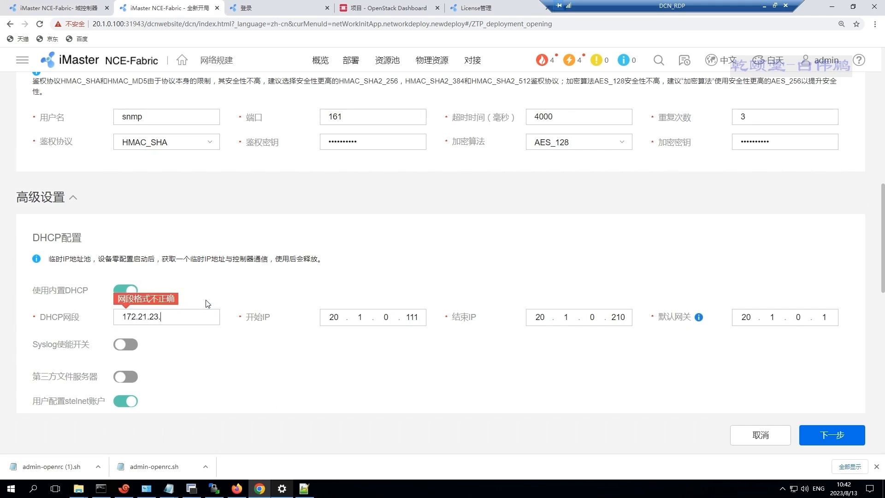
text(40)
key(Tab)
triple_click(171, 317)
key(BackSpace)
text(172.21.23.0/24)
key(Tab)
Step: Set the DHCP temporary address pool to start at 172.21.23.40 and end at 172.21.23.45
click(424, 317)
key(BackSpace)
key(BackSpace)
key(BackSpace)
key(BackSpace)
key(BackSpace)
key(BackSpace)
key(BackSpace)
text(172.21.23.)
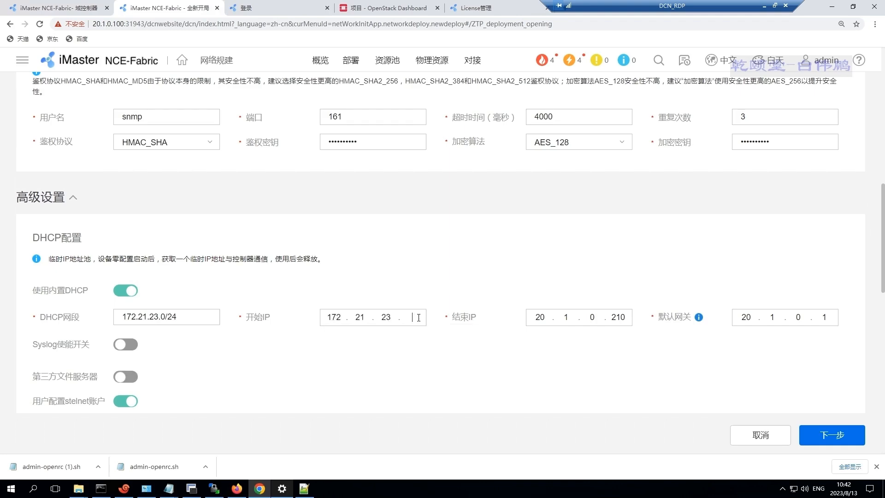
text(40)
click(627, 318)
key(BackSpace)
key(BackSpace)
key(BackSpace)
key(BackSpace)
key(BackSpace)
key(BackSpace)
key(BackSpace)
text(172.21.23.45)
Step: Set the DHCP default gateway to 172.21.23.99
click(824, 317)
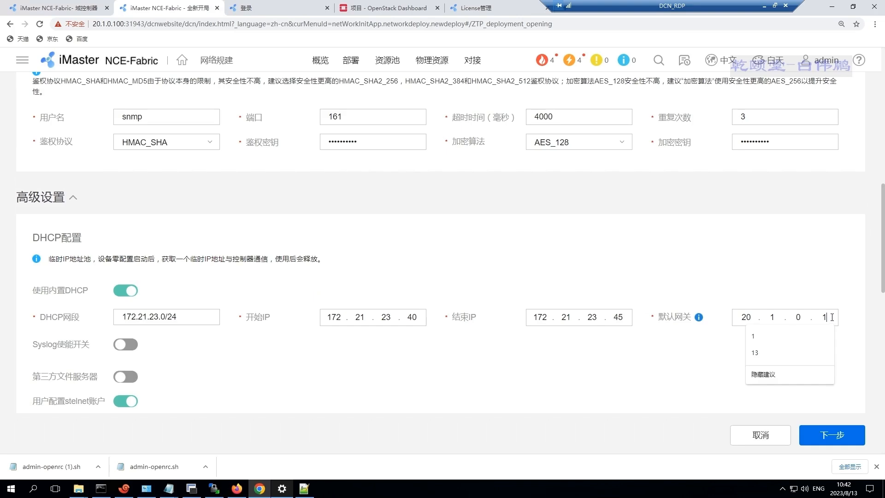
key(BackSpace)
key(BackSpace)
key(BackSpace)
key(BackSpace)
key(BackSpace)
text(172.21)
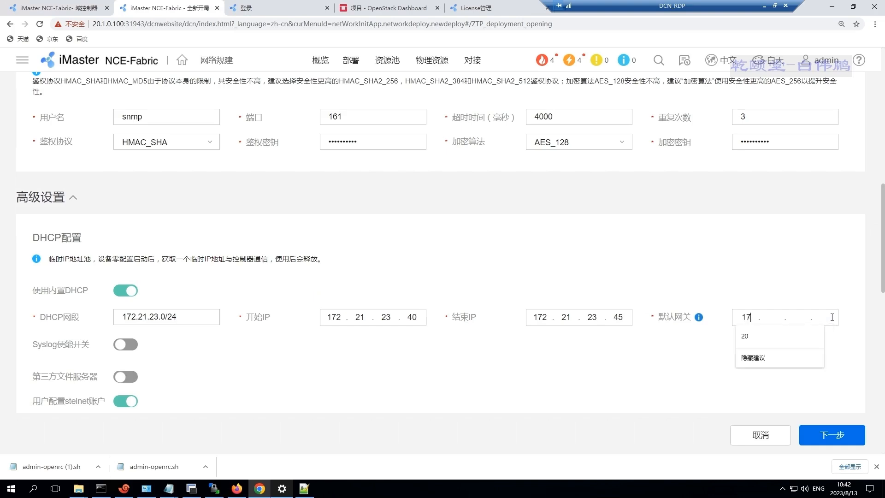
text(.23.99)
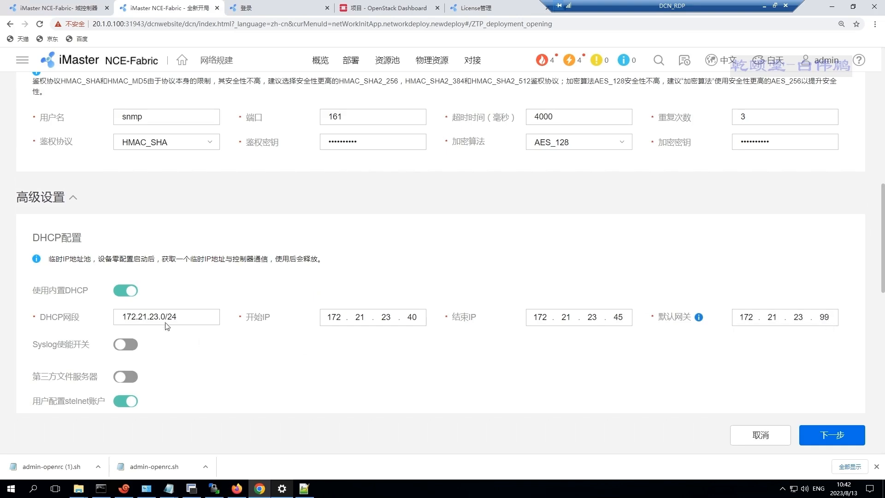
Step: Enable Syslog and set its port number to 1025
click(131, 345)
click(336, 344)
text(1025)
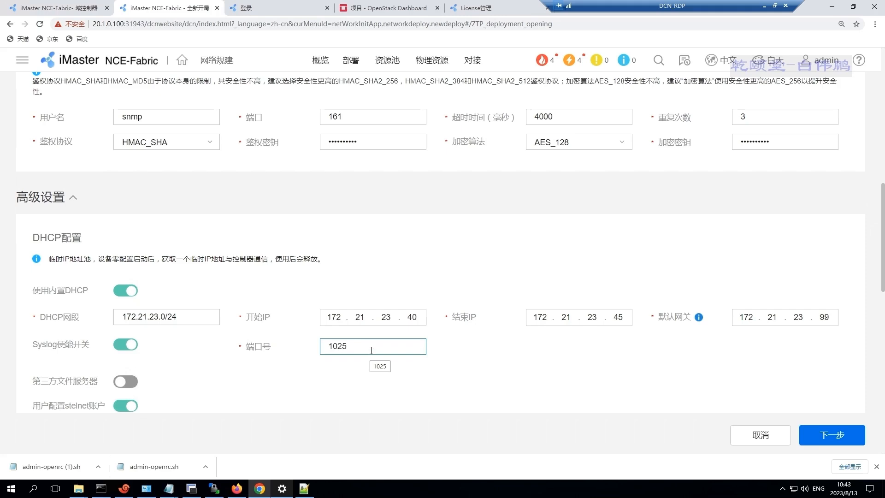
Step: Set the stelnet account's user name to stelnet, then enter and confirm its password
scroll(148, 371, down, 2)
click(130, 338)
key(Tab)
key(Tab)
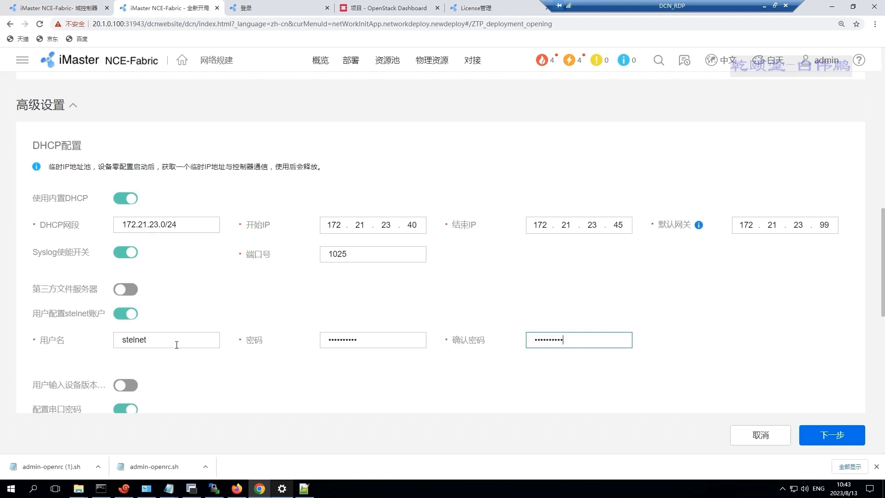
Step: Enter the serial port password and fill in its confirmation
scroll(411, 336, down, 2)
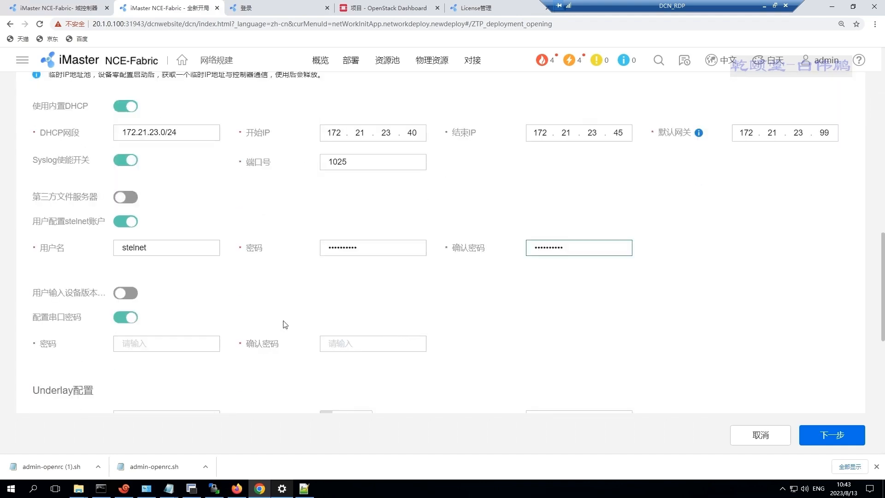
click(132, 343)
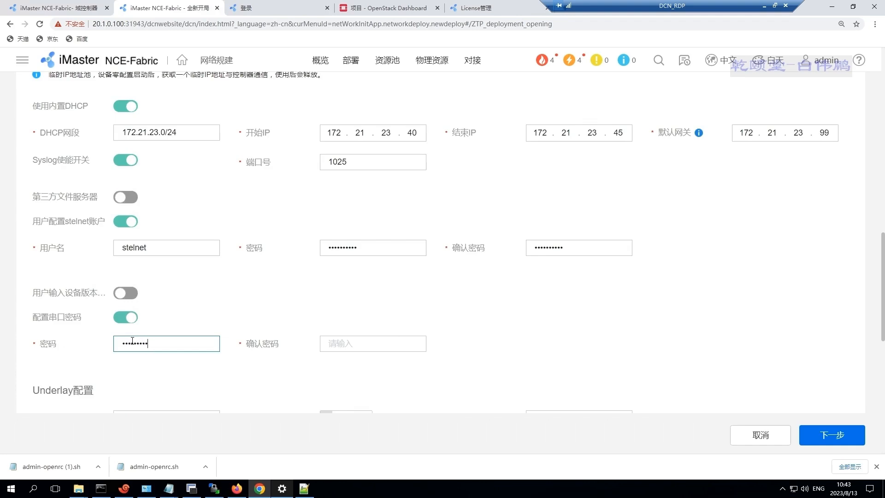
key(Tab)
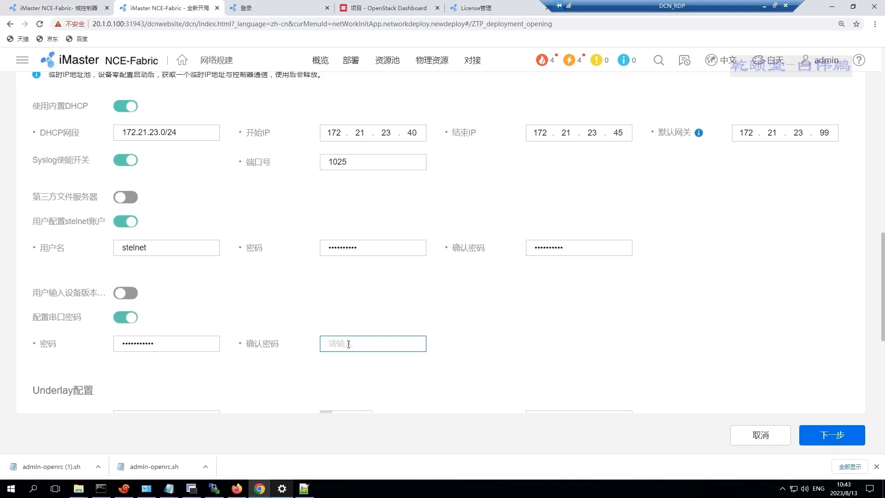
double_click(180, 344)
click(386, 343)
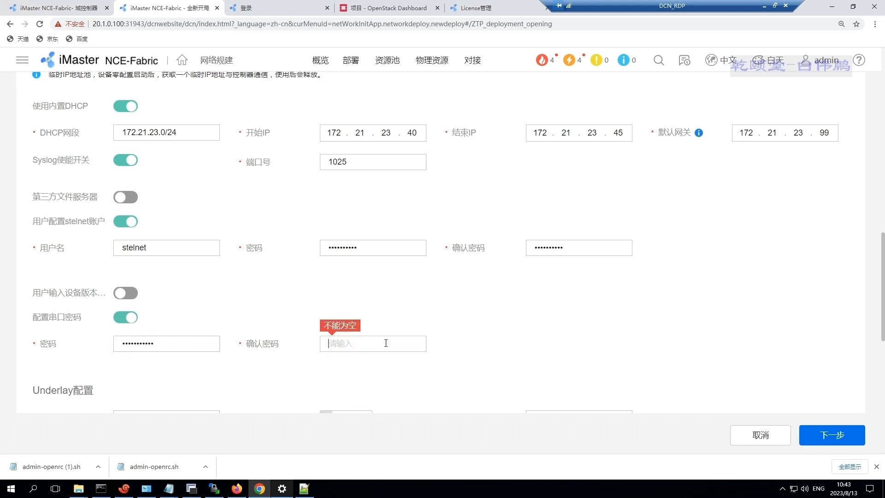
text(•••••••••)
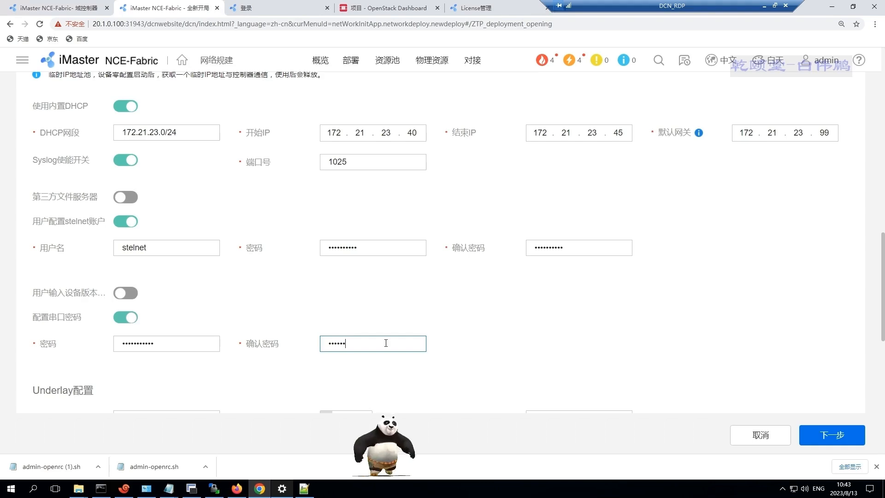
text(••)
key(Tab)
Step: Clear and re-enter the serial port password confirmation
drag(385, 343, 294, 338)
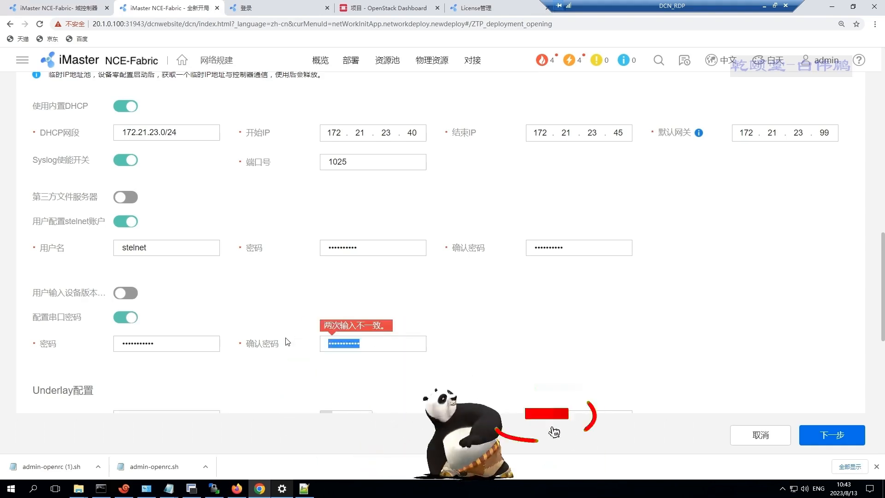
click(384, 352)
drag(380, 343, 314, 342)
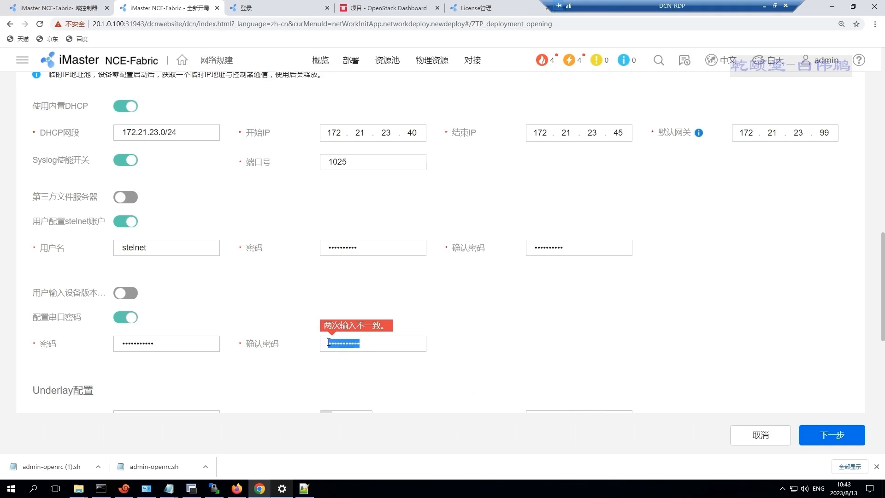
key(BackSpace)
text(••)
key(Tab)
Step: Switch the underlay protocol type to BGP and return it to OSPF
scroll(295, 343, down, 2)
click(150, 354)
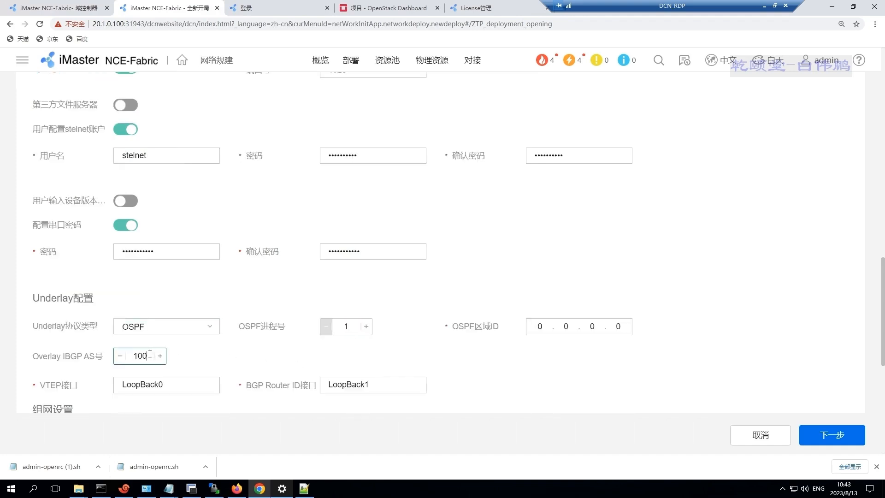
click(208, 329)
click(137, 353)
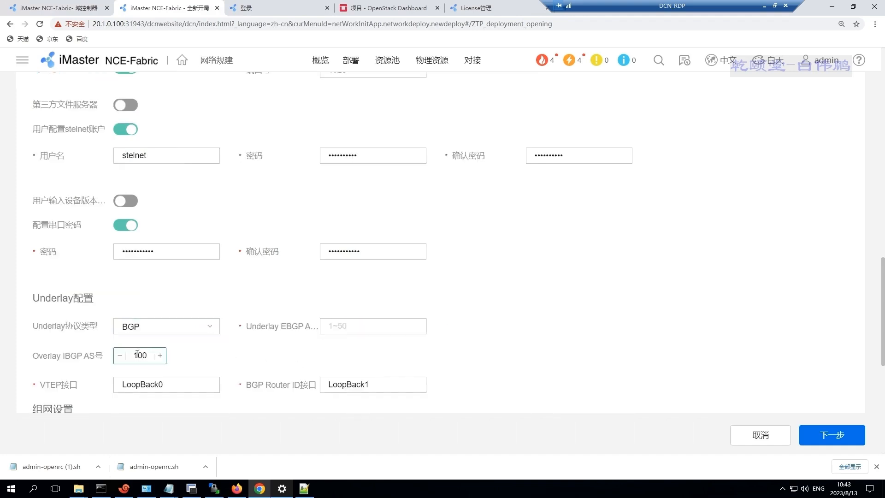
click(210, 328)
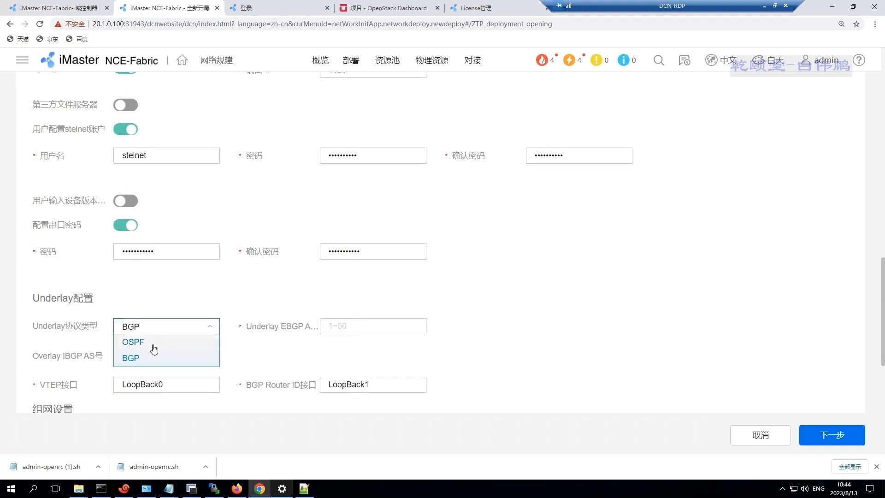
click(154, 348)
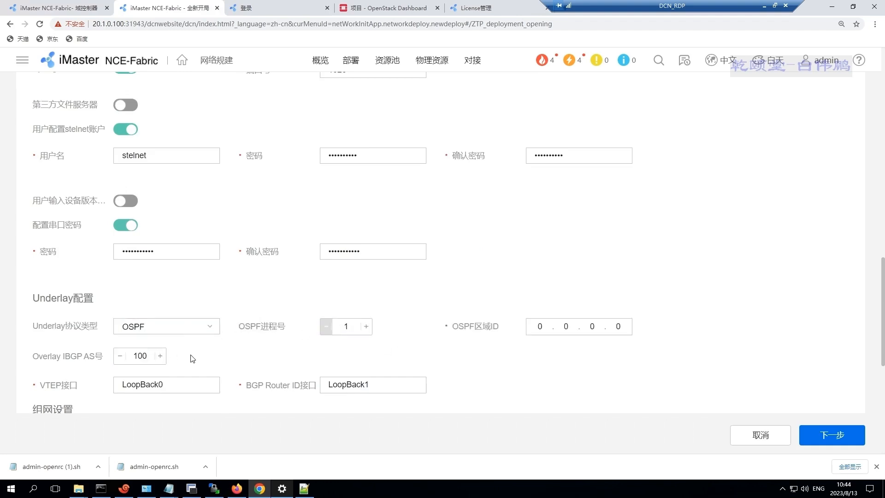
Step: Set the Overlay IBGP AS number to 200 and the Leaf networking mode to single device (单设备)
key(BackSpace)
text(200)
scroll(171, 384, down, 1)
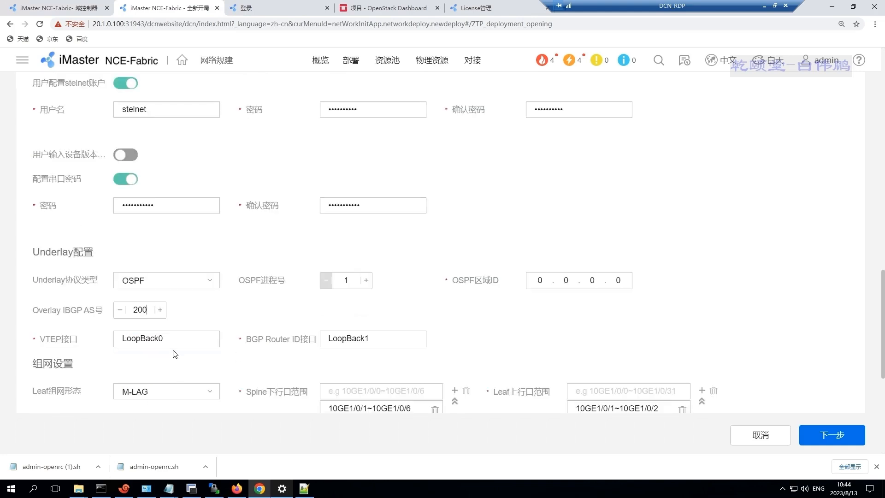
click(198, 395)
click(140, 411)
Step: Check the Spine-3 port in the eNSP topology and enter 10GE1/0/11~10GE1/0/11 as the Spine downlink port range
drag(410, 409, 325, 409)
click(356, 391)
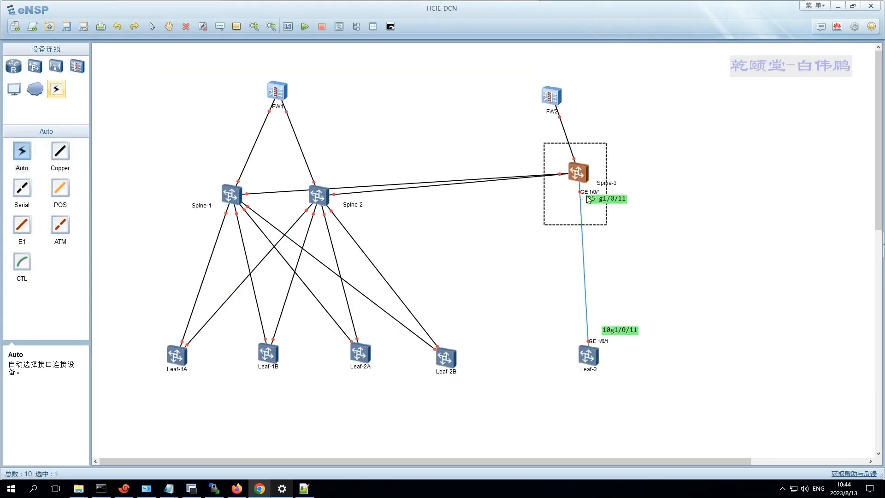
click(838, 6)
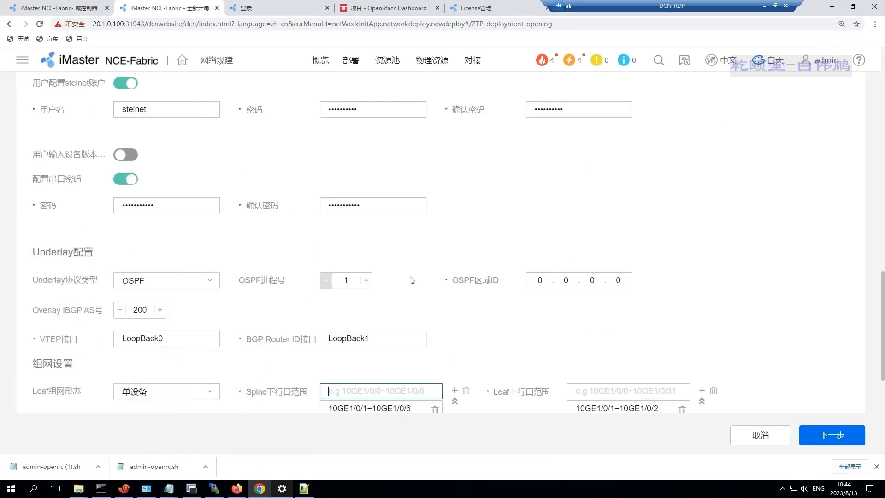
click(383, 411)
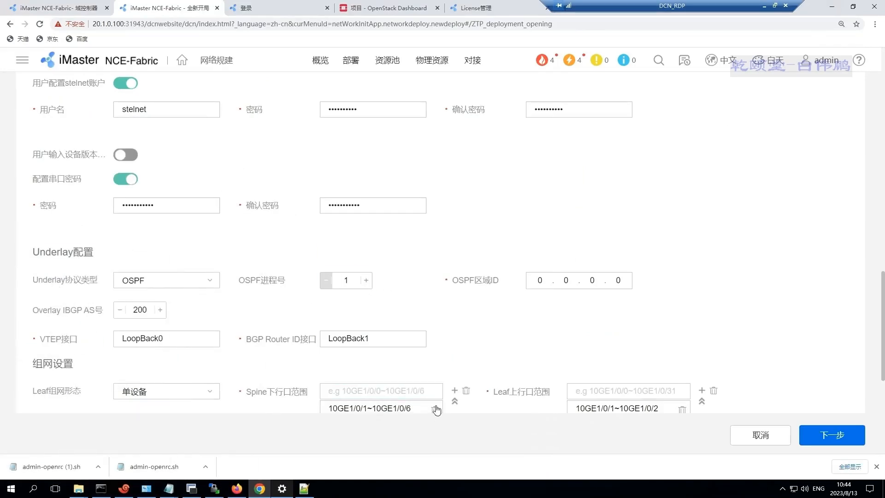
drag(411, 409, 330, 410)
key(ctrl+c)
click(383, 391)
key(ctrl+v)
click(368, 391)
text(1)
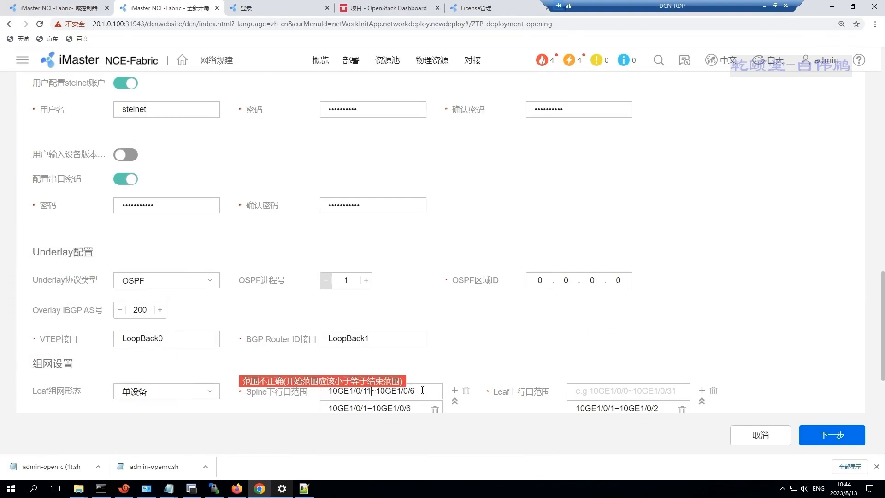
text(1~1)
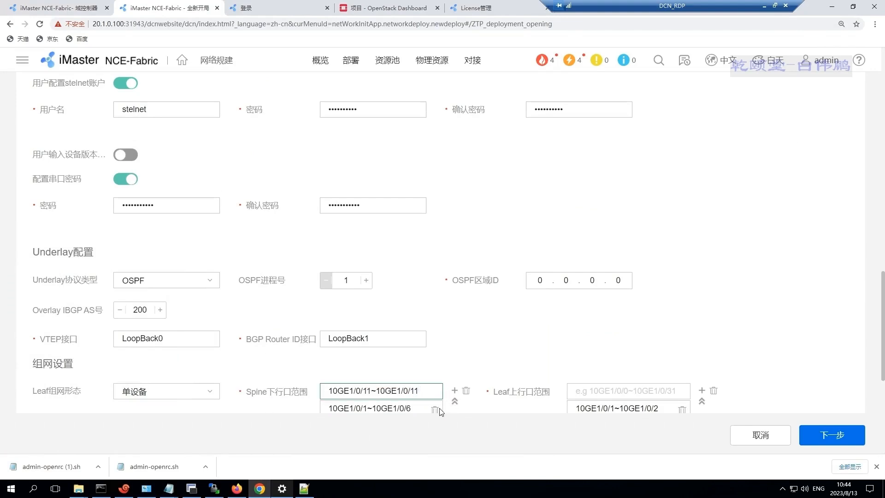
Step: Delete the existing 10GE1/0/1~10GE1/0/6 Spine downlink range and add the entered 10GE1/0/11~10GE1/0/11 range to the list
click(435, 409)
triple_click(427, 393)
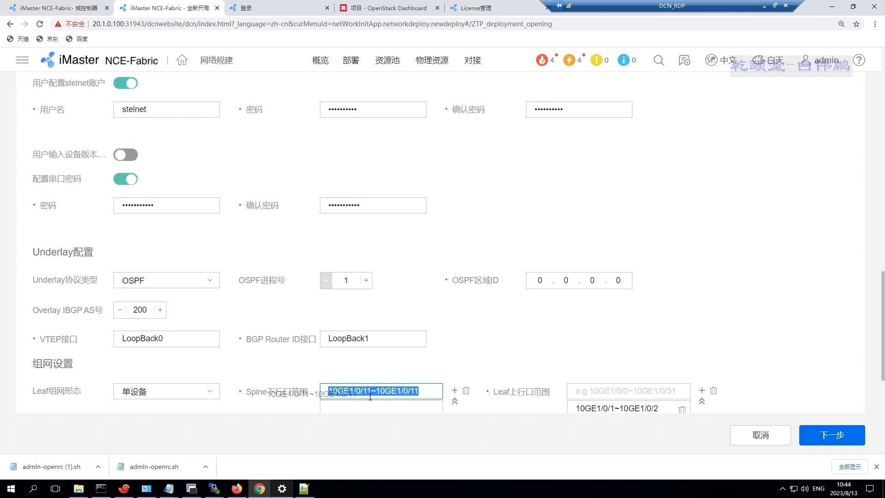
click(422, 392)
drag(423, 391, 326, 389)
click(455, 391)
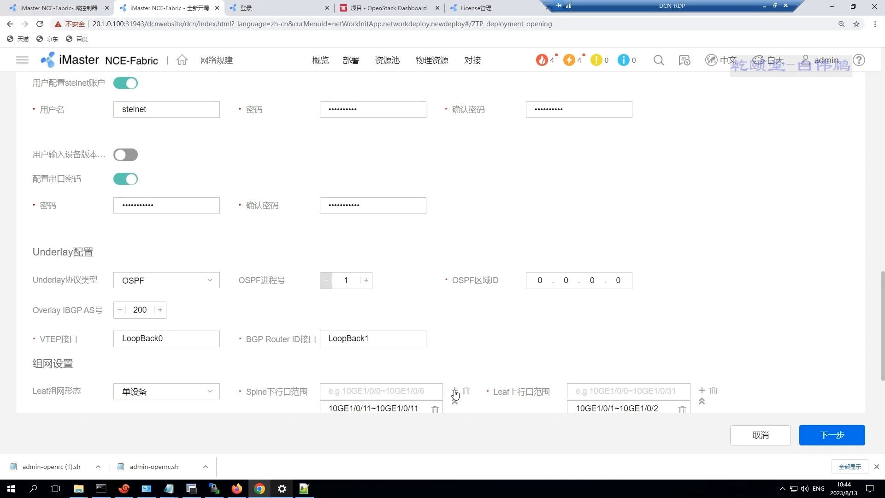
Step: Replace the Leaf uplink port range with 10GE1/0/11~10GE1/0/11, checking the Leaf-3 port in the eNSP topology before adding it
click(682, 409)
click(636, 393)
key(ctrl+v)
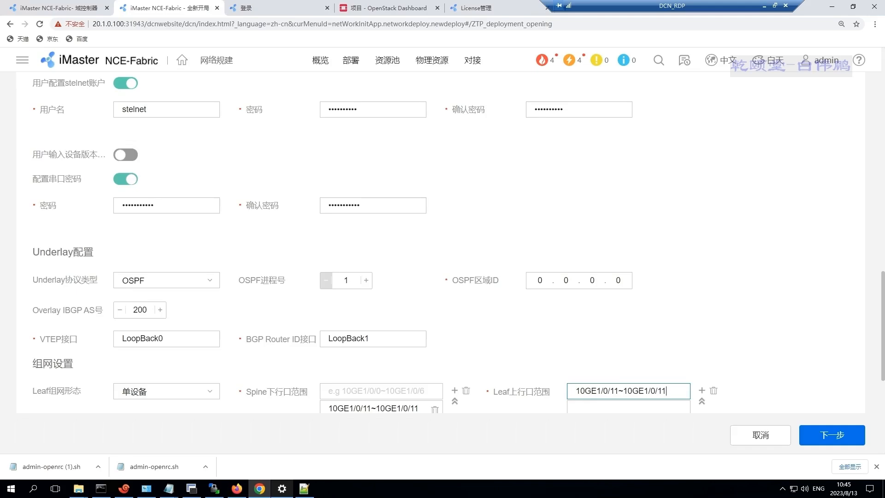
key(alt+Tab)
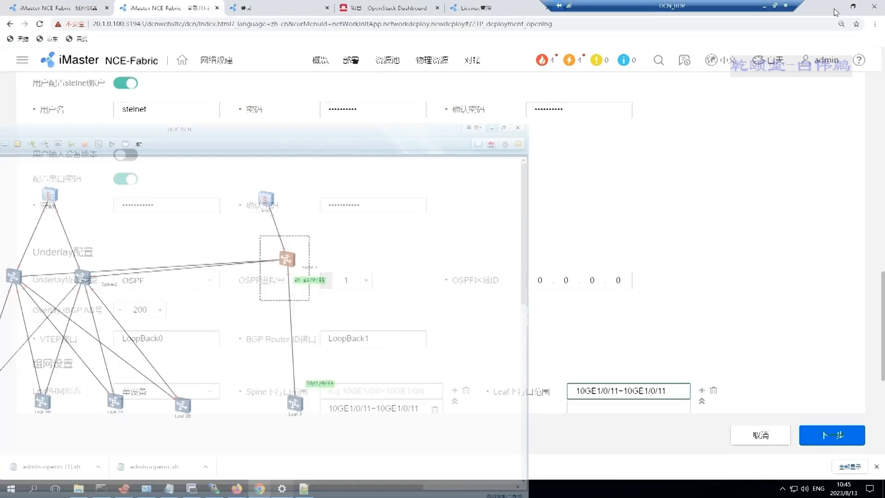
key(alt+Tab)
click(703, 393)
Step: Delete the existing entry from the interconnection address pool (互联地址池)
scroll(435, 399, down, 6)
click(67, 346)
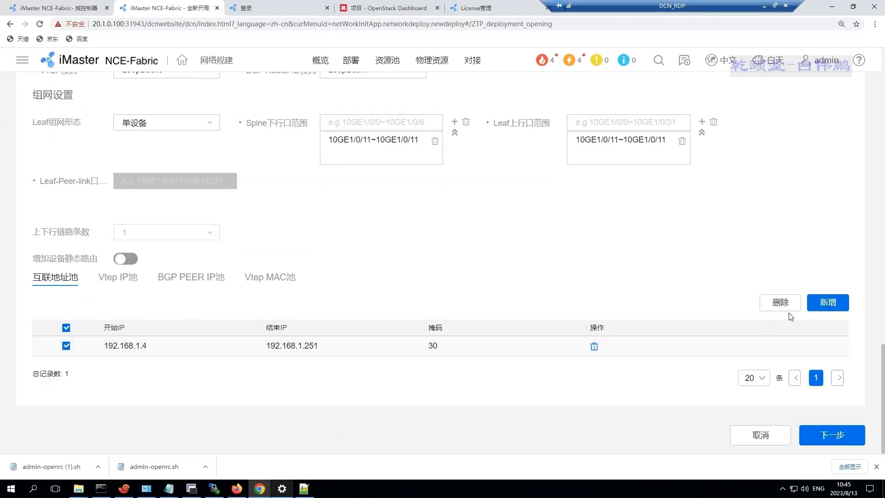
click(780, 302)
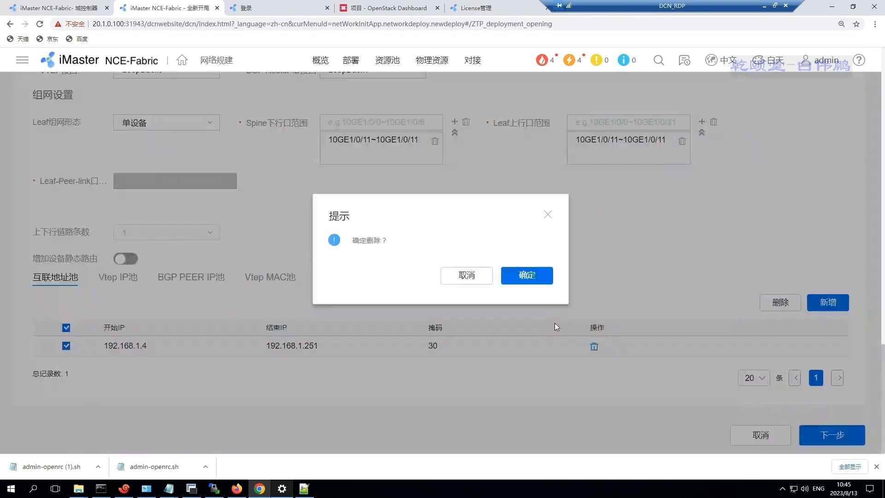
click(527, 277)
Step: Create a new interconnection address pool entry with start IP 12.1.1.12
click(828, 301)
click(433, 219)
text(12)
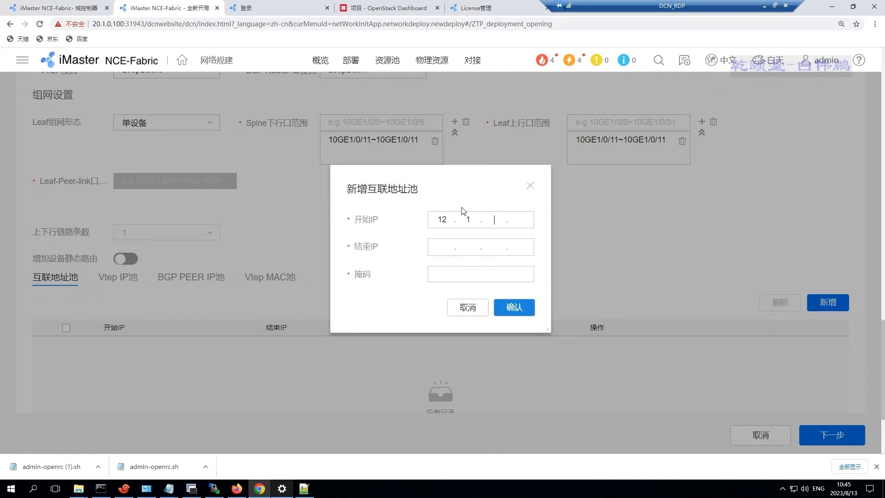
text(.1.1.12)
Step: Set the new interconnection pool's end IP to 12.1.1.45 and mask to 30, and save the entry
click(437, 253)
text(12.1.1.30)
drag(515, 247, 535, 250)
text(45)
click(465, 276)
text(30)
click(478, 267)
click(515, 308)
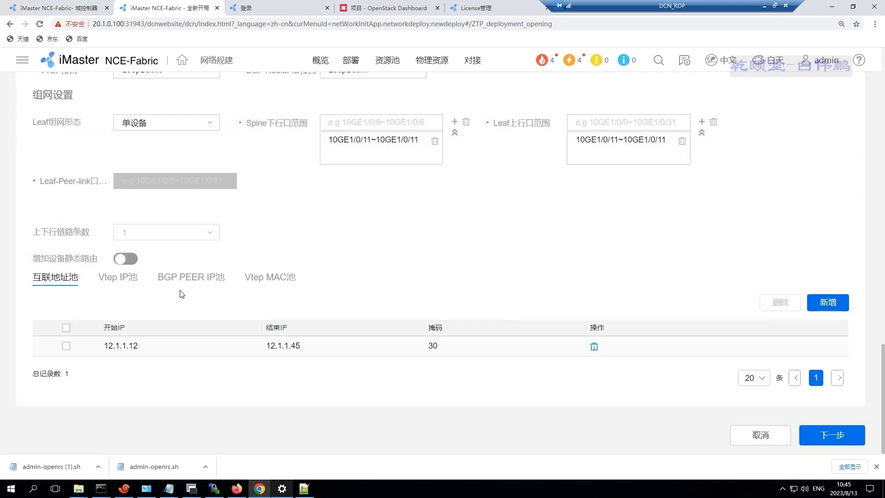
Step: Delete the existing entry from the Vtep IP pool
click(124, 282)
click(66, 346)
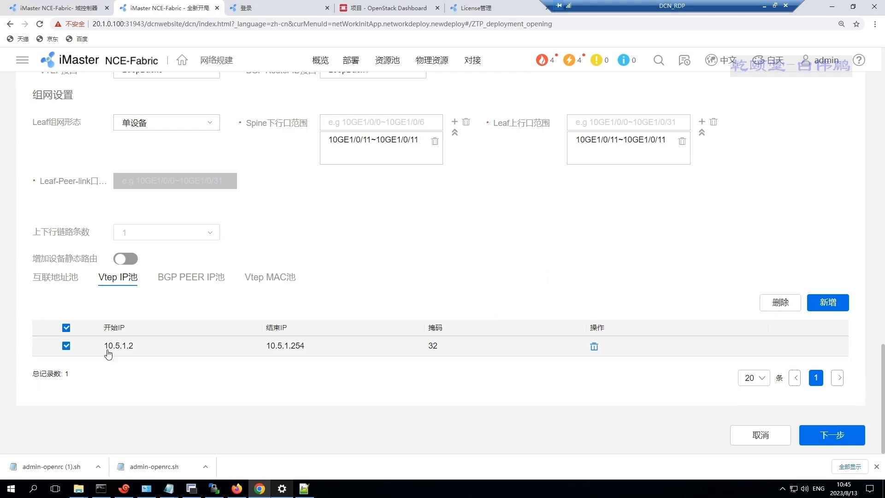
click(594, 347)
click(532, 275)
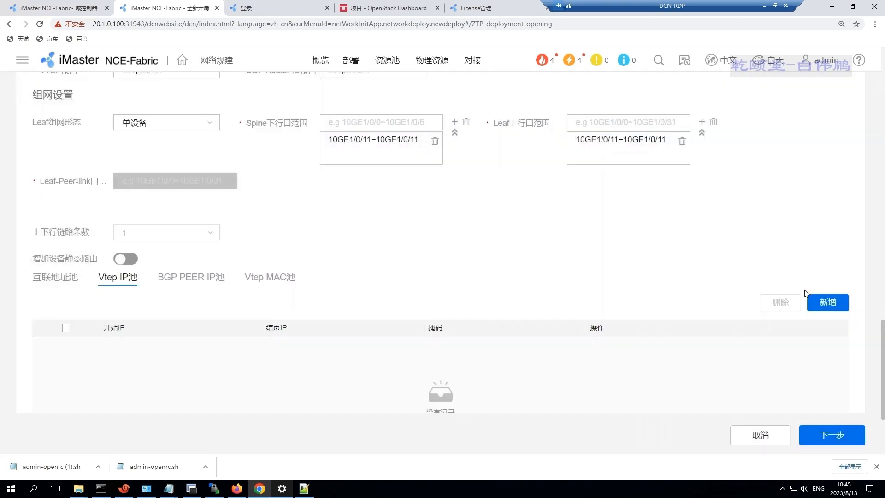
Step: Add a Vtep IP pool entry from 12.1.1.1 to 12.1.1.9 with mask 32
click(820, 302)
click(423, 220)
text(12.1..)
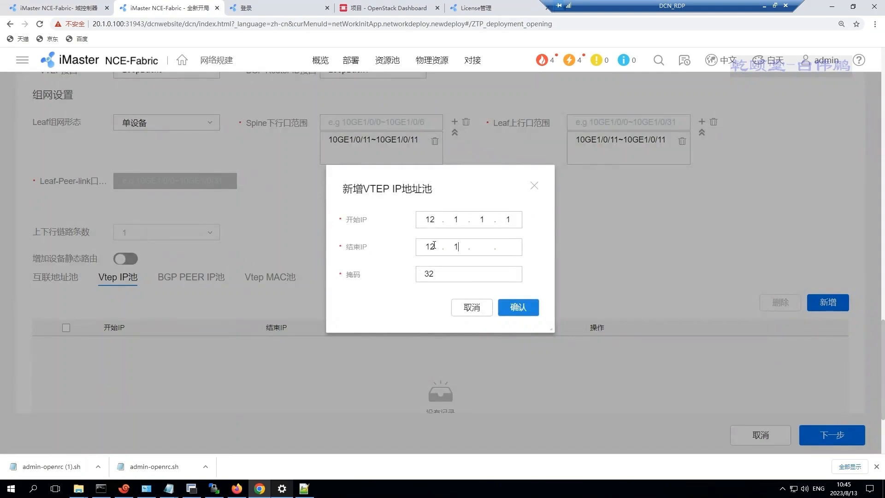
text(5)
click(518, 307)
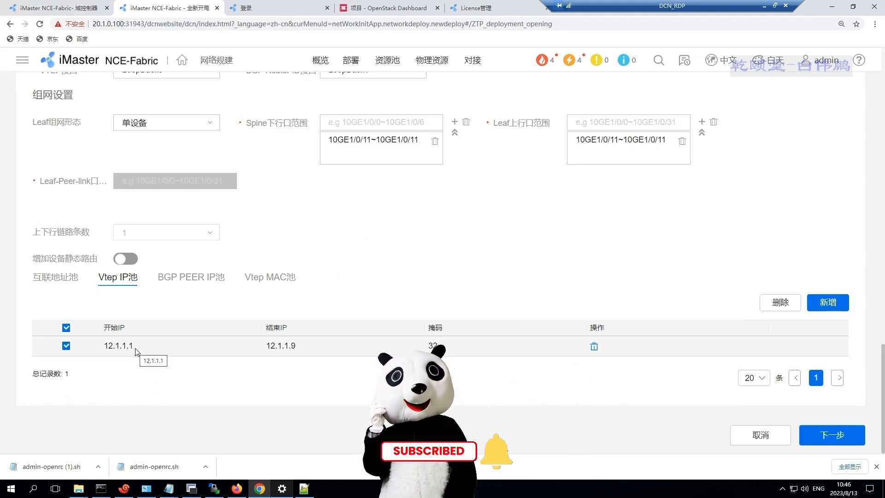
drag(134, 346, 100, 346)
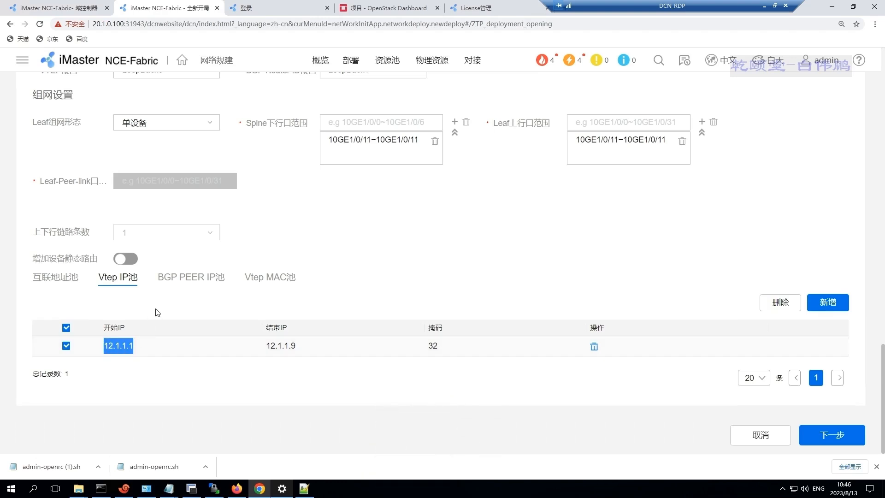
Step: Delete the existing entry from the BGP PEER IP pool
click(201, 284)
click(66, 346)
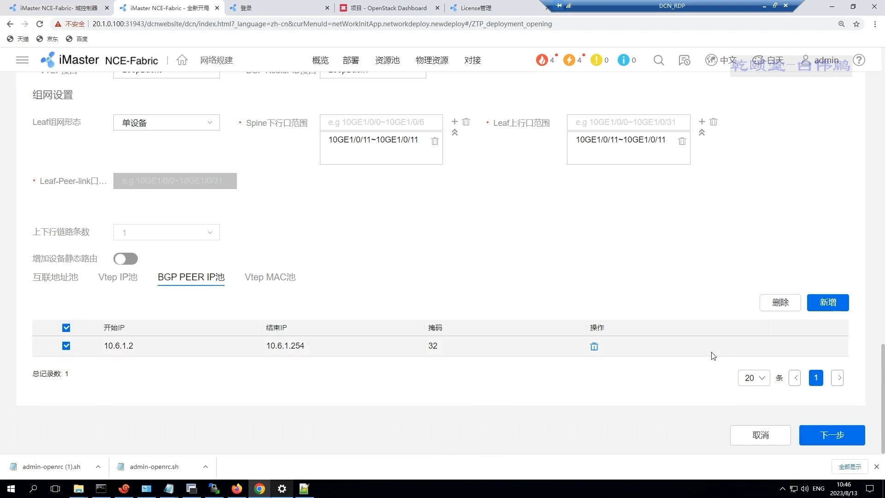
click(595, 347)
click(530, 276)
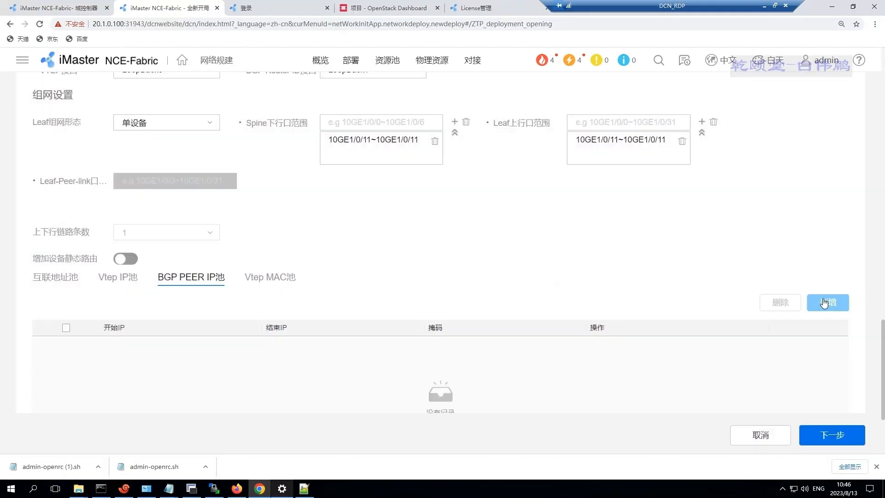
Step: Add a BGP PEER IP pool entry from 13.1.1.1 to 13.1.1.9 with mask 32
click(825, 303)
click(444, 221)
text(13.1.1.1)
click(431, 248)
text(13 . 1 . 1 . 9)
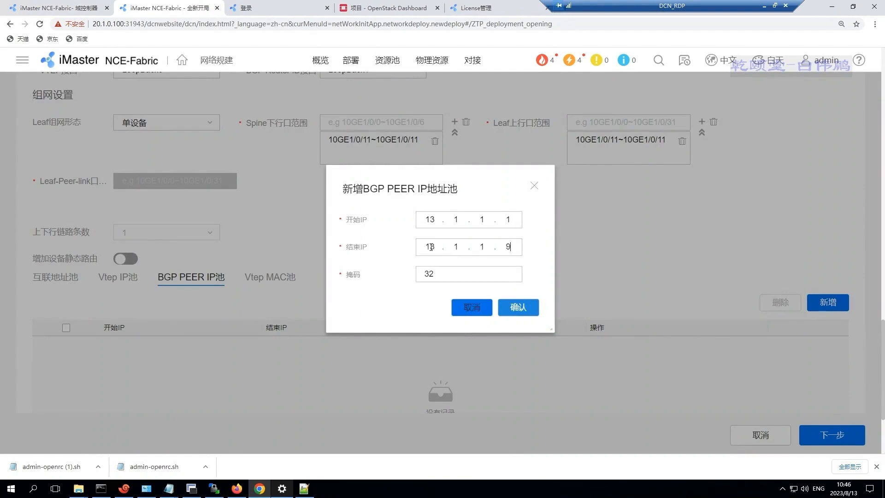
click(511, 305)
Step: Delete the existing MAC range from the Vtep MAC pool
click(285, 280)
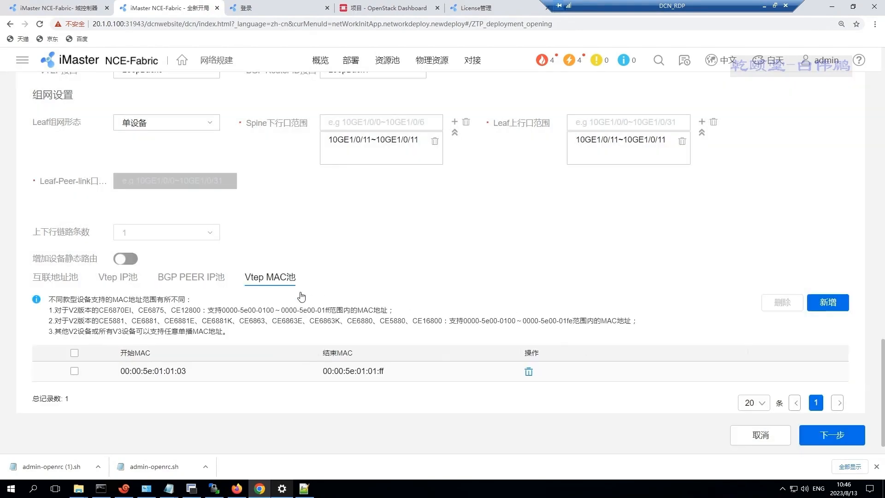
click(529, 371)
click(534, 283)
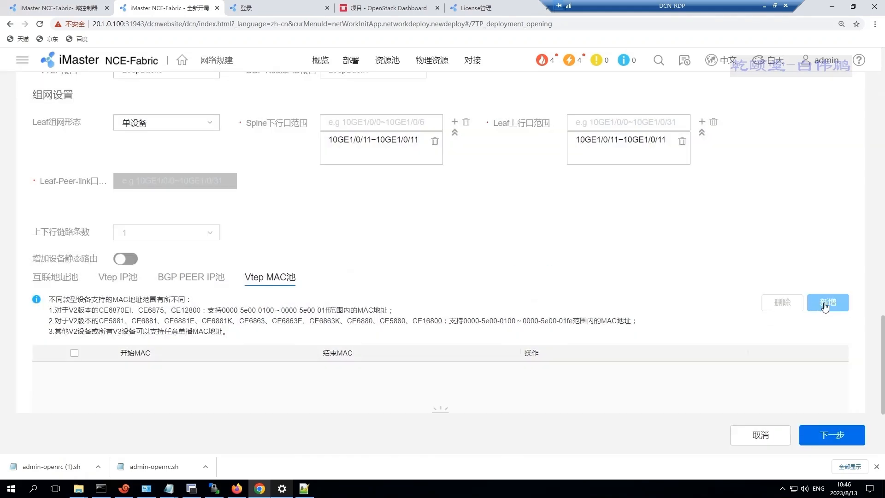
Step: Add a Vtep MAC pool range from 00:00:5e:00:01:01 to 00:00:5e:00:01:11
click(821, 302)
click(378, 228)
text(00:00:5e:00:)
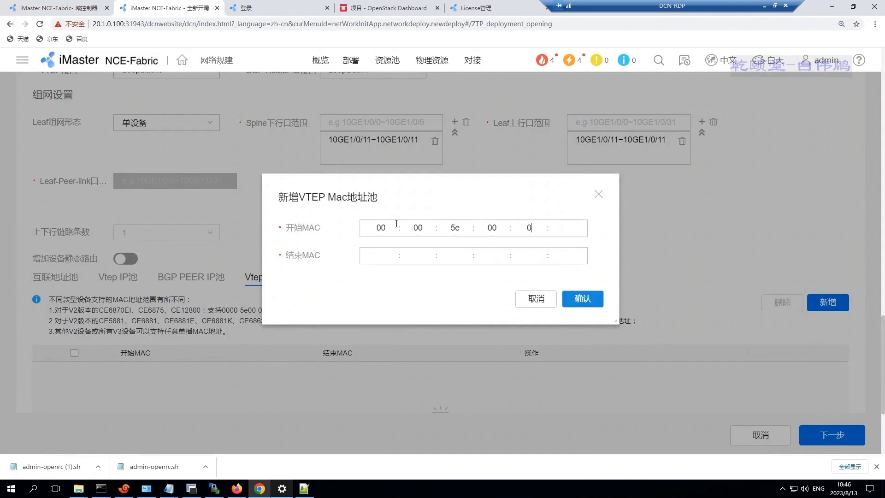
text(01)
click(391, 251)
text(00005e00)
click(597, 299)
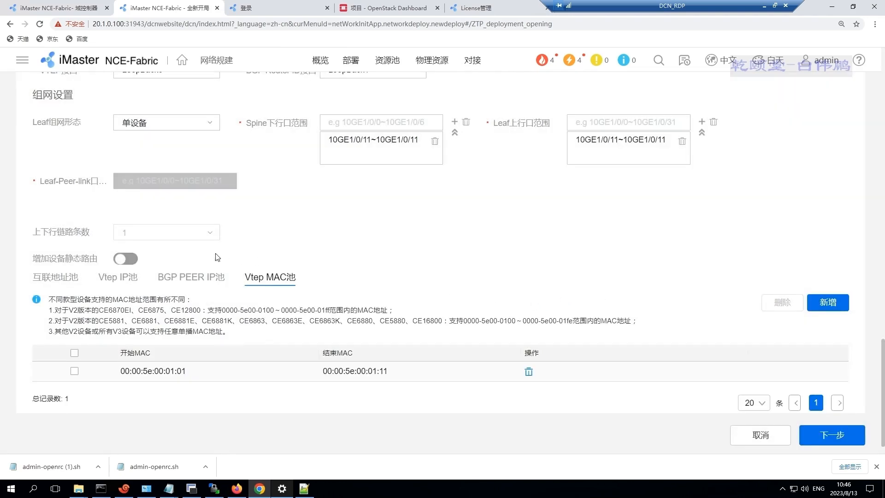
Step: Enable adding device static routes and create a route to 20.1.0.0/24 with next-hop IP 172.21.23.99
click(134, 260)
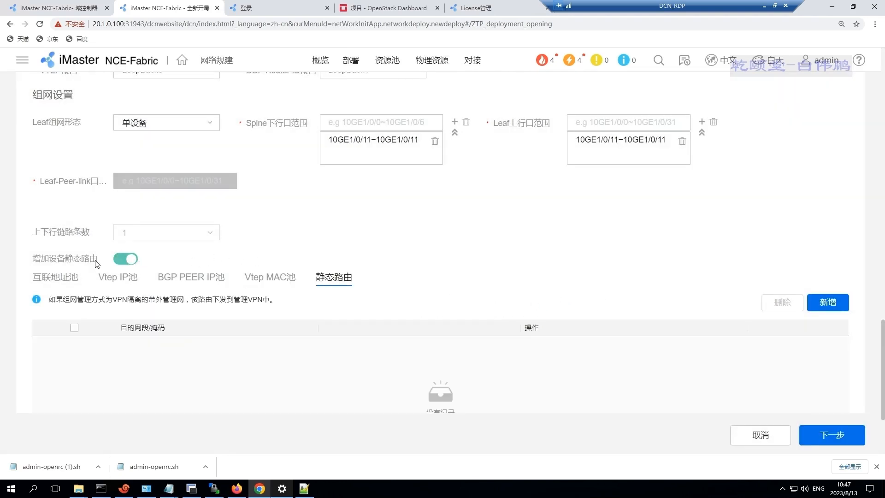
click(827, 303)
click(822, 304)
click(460, 226)
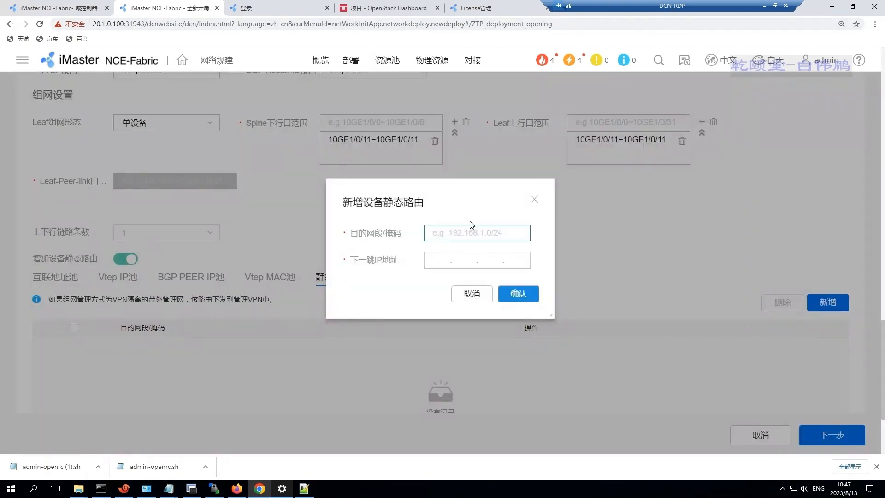
text(20.1.0.0/24)
key(BackSpace)
key(BackSpace)
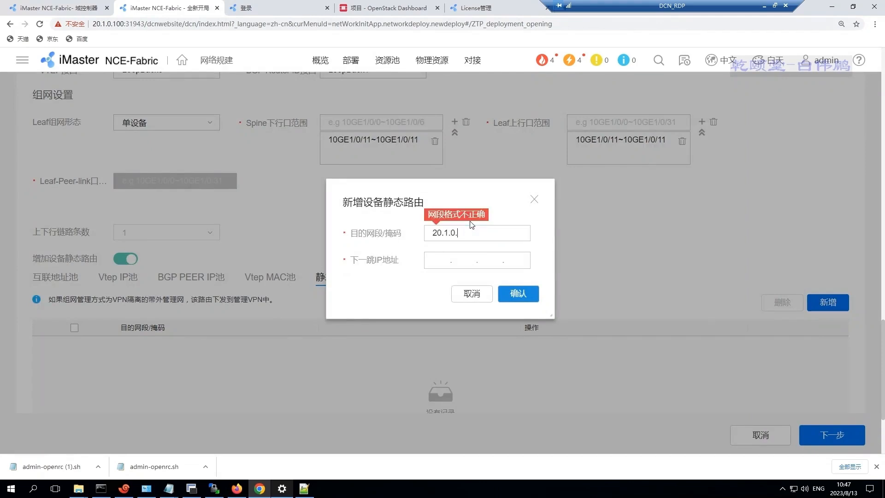
text(0/24)
key(BackSpace)
key(BackSpace)
key(BackSpace)
text(24)
key(Tab)
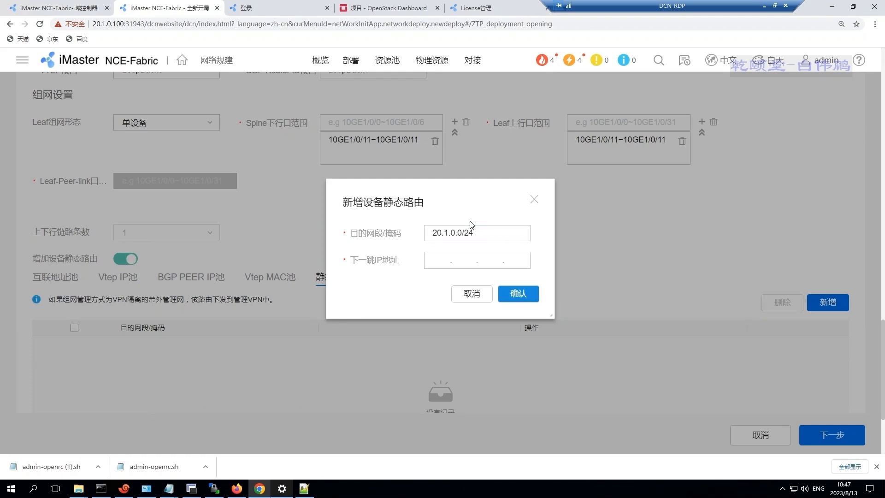
text(172.21.23.99)
click(518, 295)
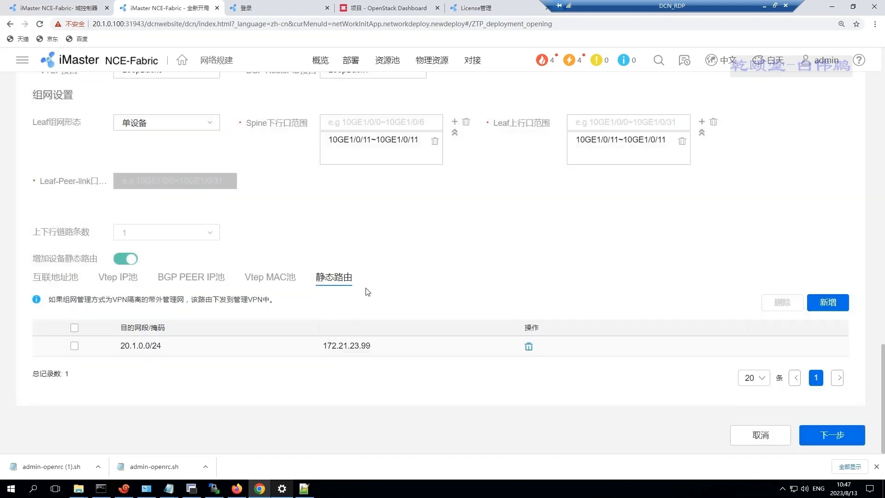
Step: Review the completed deployment form from topology planning through static routes and proceed to the next stage
scroll(467, 280, up, 3)
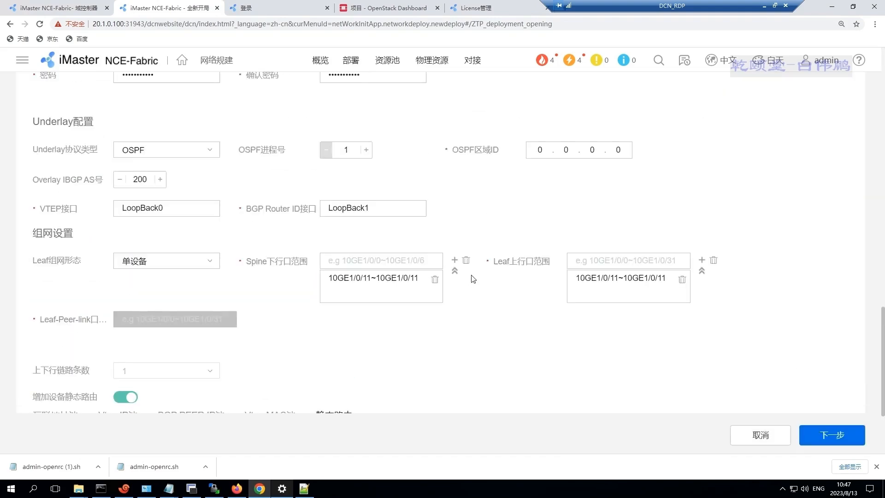
scroll(252, 314, up, 20)
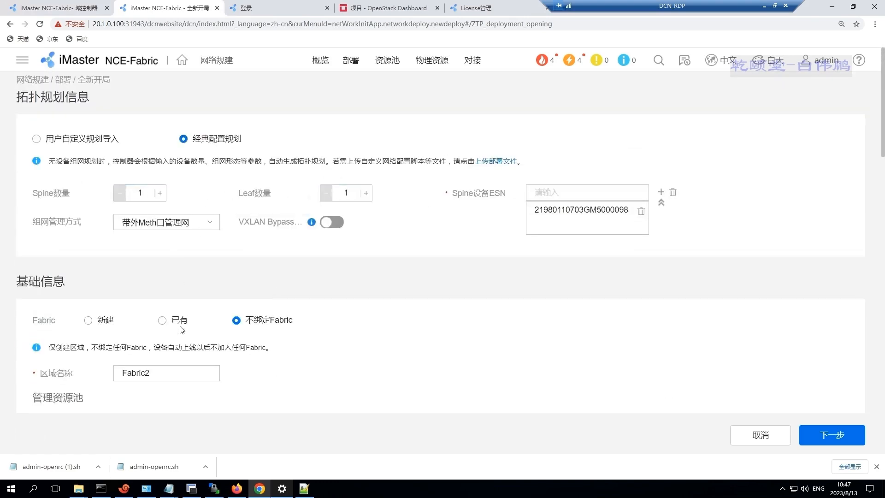
scroll(245, 322, down, 3)
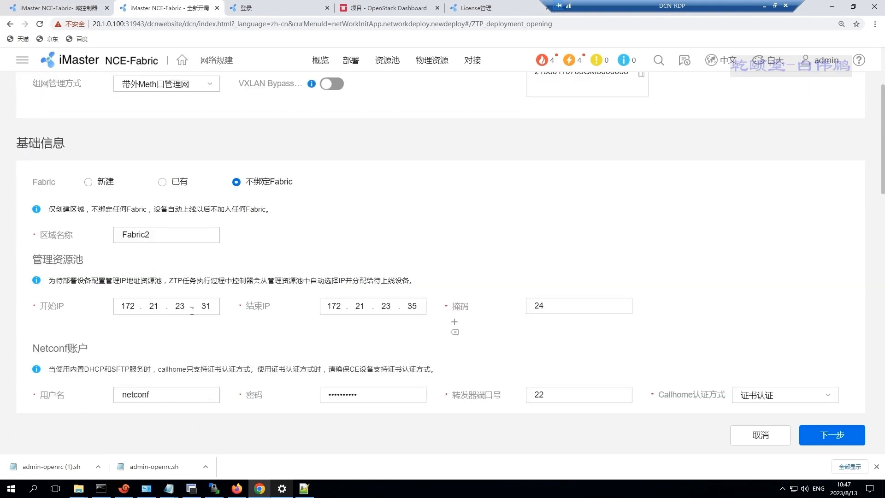
scroll(159, 344, down, 4)
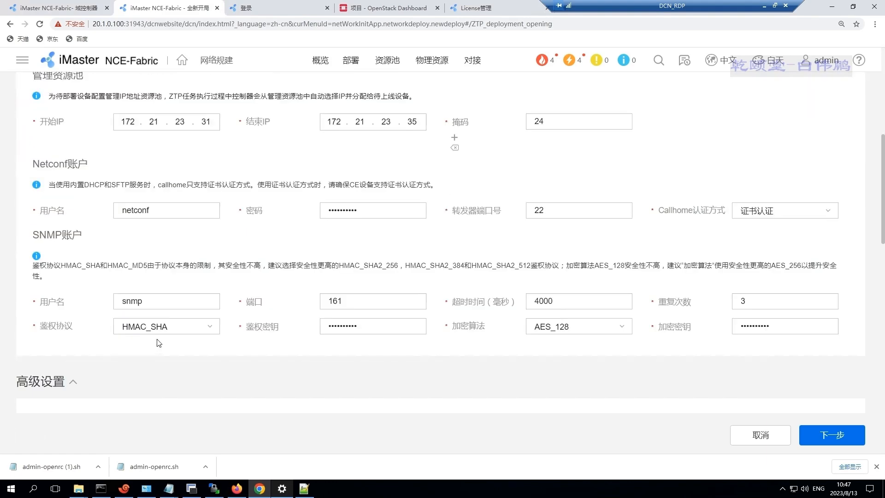
scroll(159, 344, down, 3)
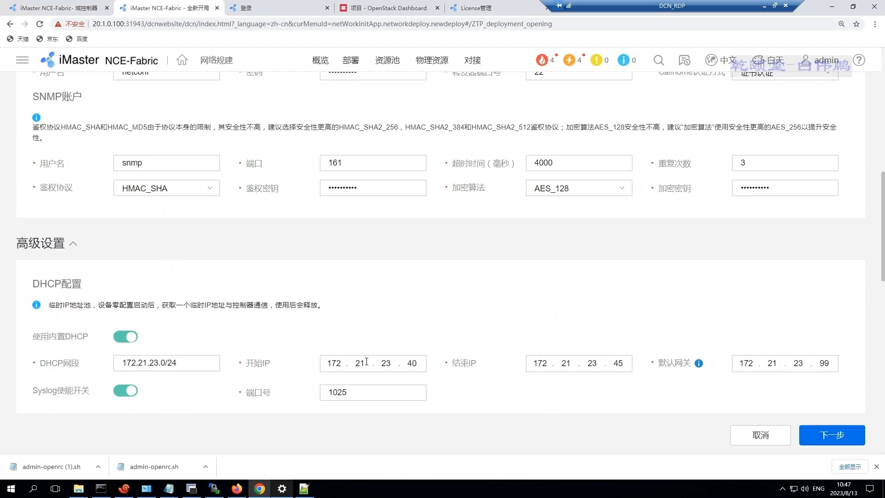
scroll(810, 360, down, 2)
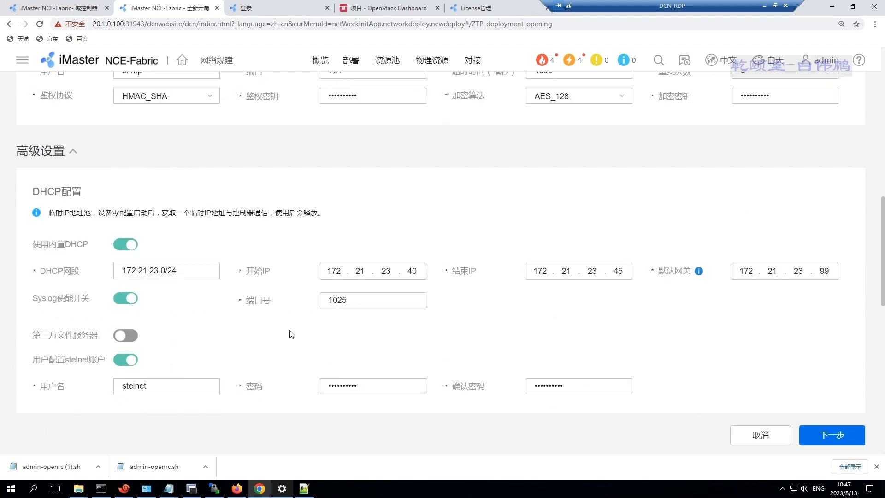
scroll(444, 382, down, 8)
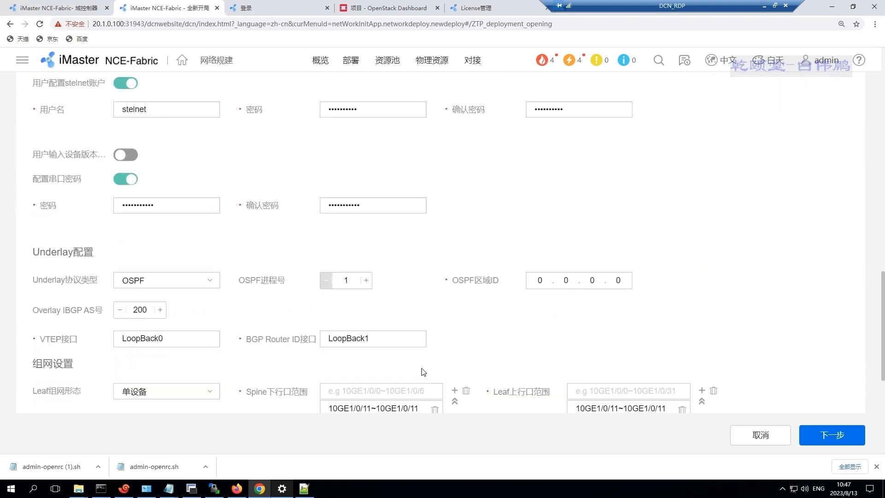
scroll(424, 369, down, 3)
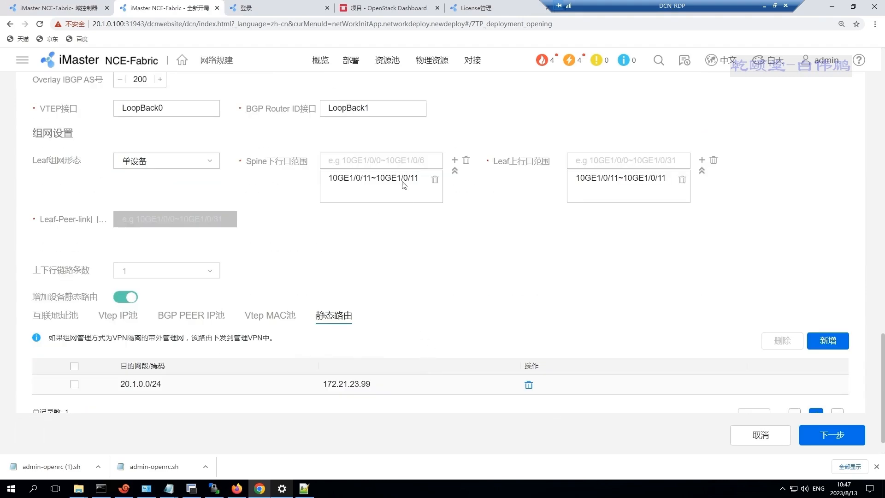
scroll(336, 367, down, 1)
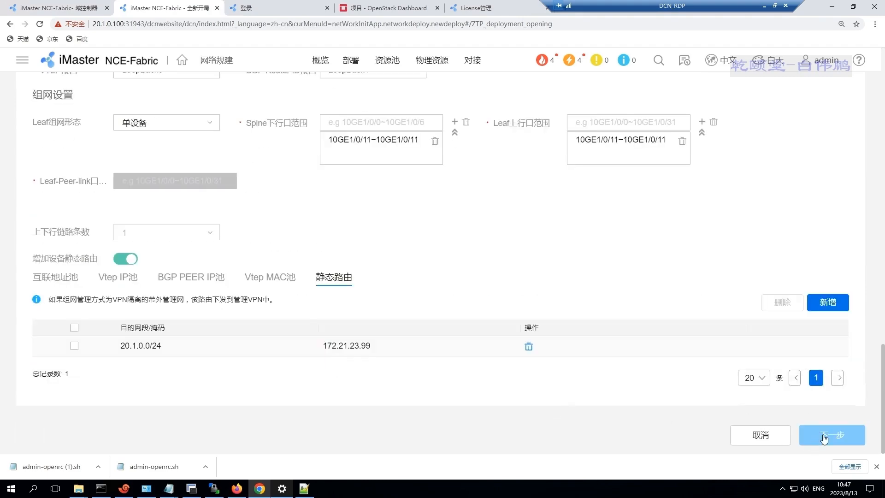
click(813, 434)
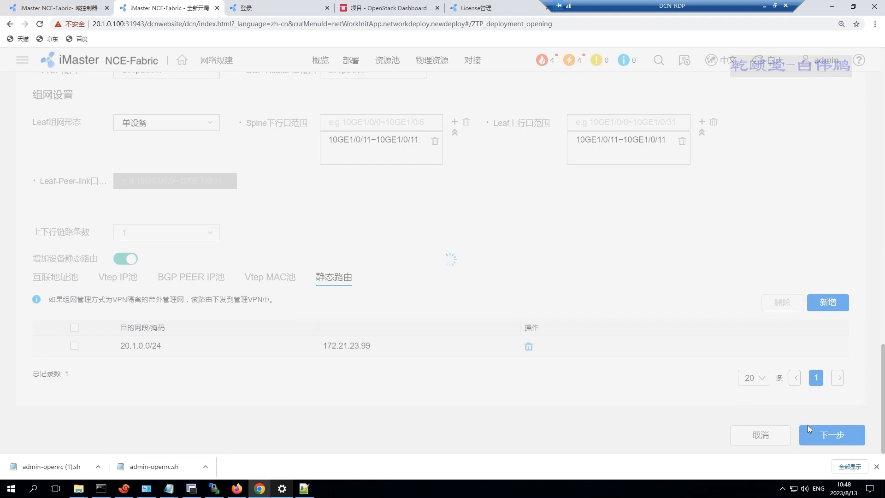
Step: Switch to the Spine-3 session in SecureCRT and erase the device's saved configuration with reset saved-configuration, confirming with y
click(194, 490)
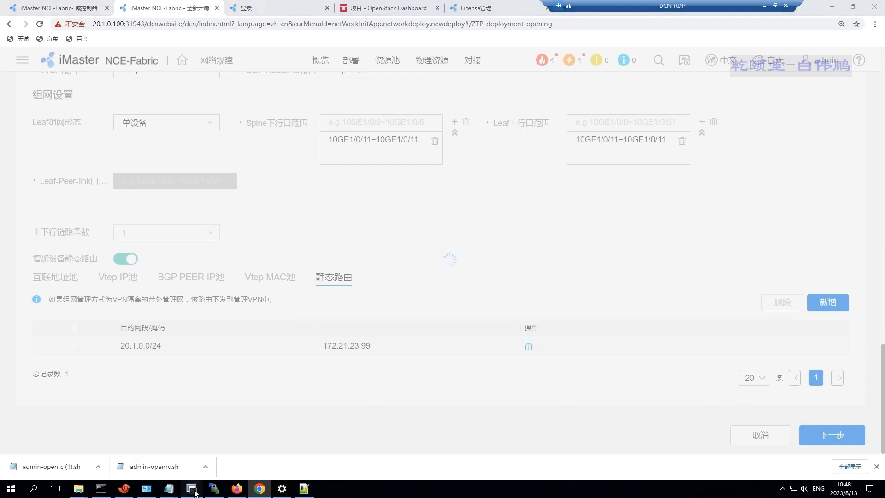
text(resett sa)
key(Tab)
key(Left)
key(Left)
key(Left)
key(BackSpace)
key(Tab)
key(Return)
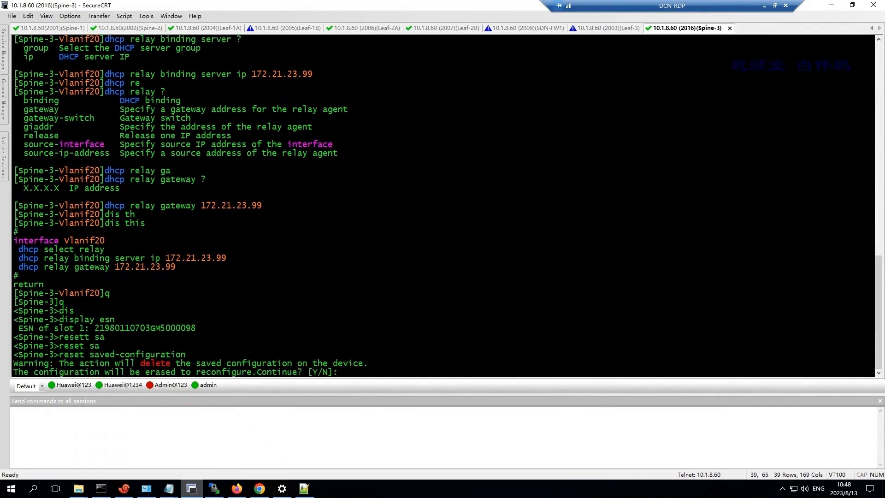
text(y)
text(reboot)
Step: Reboot Spine-3 without saving the current configuration, answering n to saving and y to rebooting
key(Return)
text(ny)
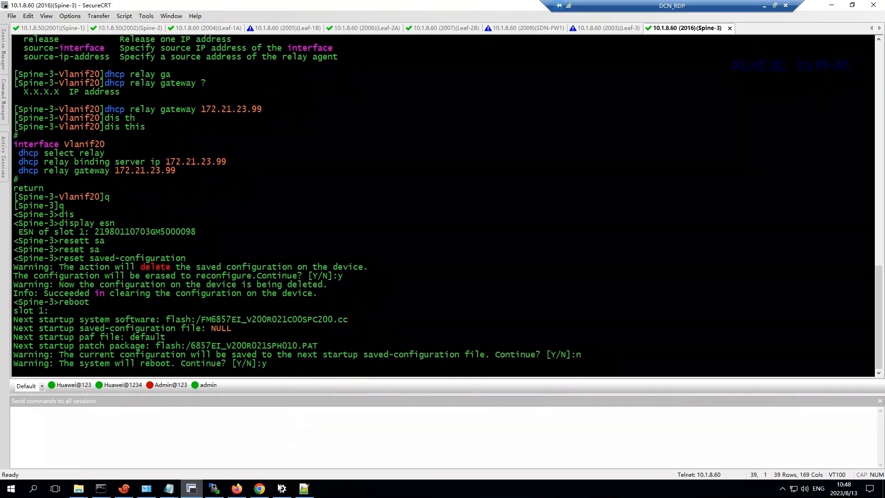
Step: Return to iMaster NCE-Fabric in Chrome, exclude the Fabric2 leaf from the device selection and bring only the spine online
click(260, 488)
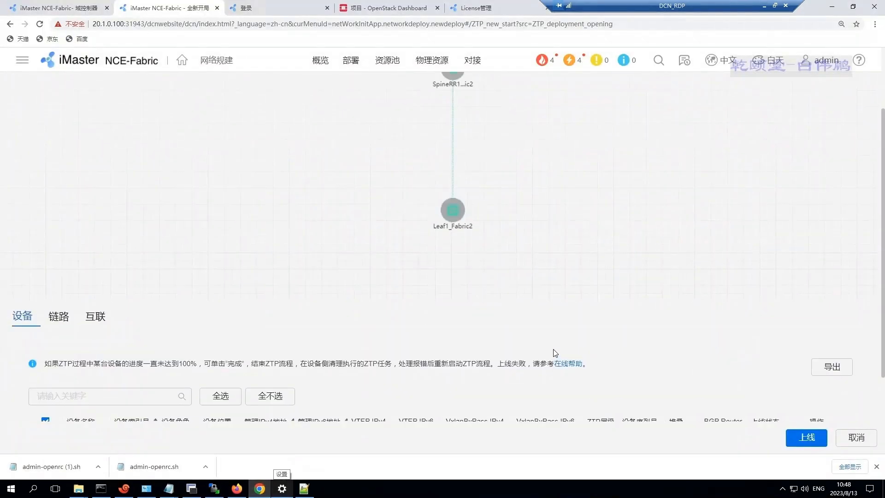
scroll(555, 353, down, 3)
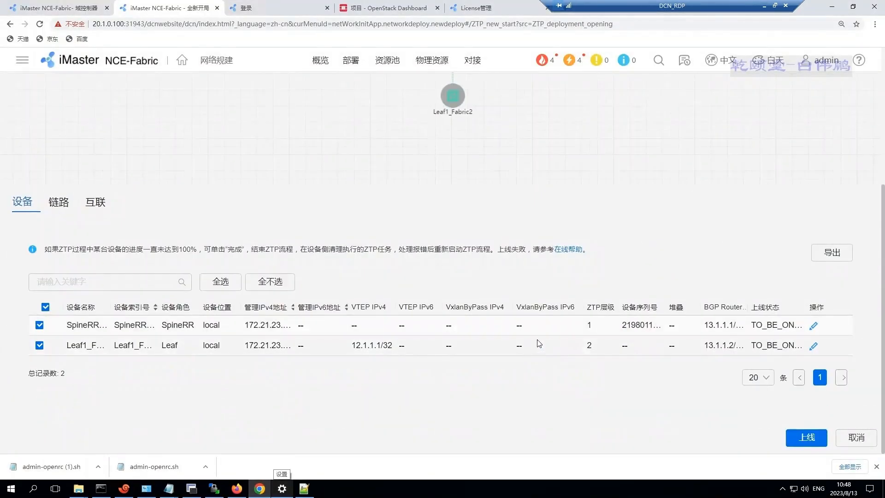
click(40, 346)
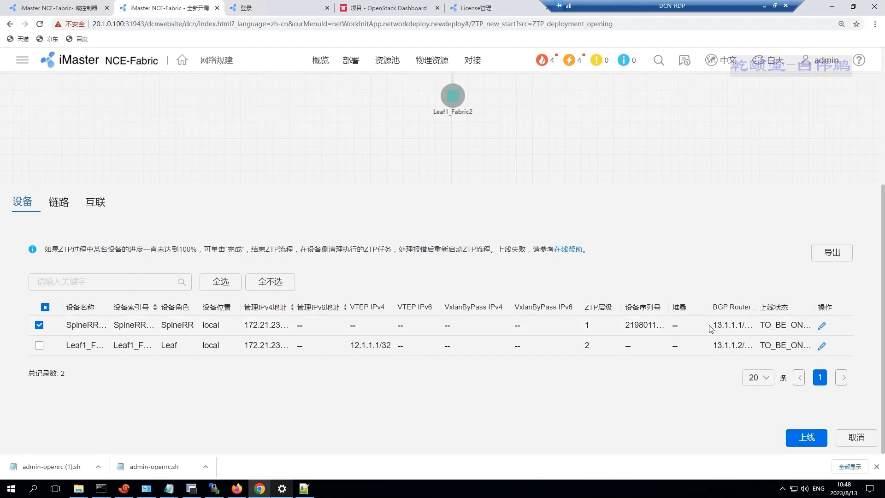
click(805, 438)
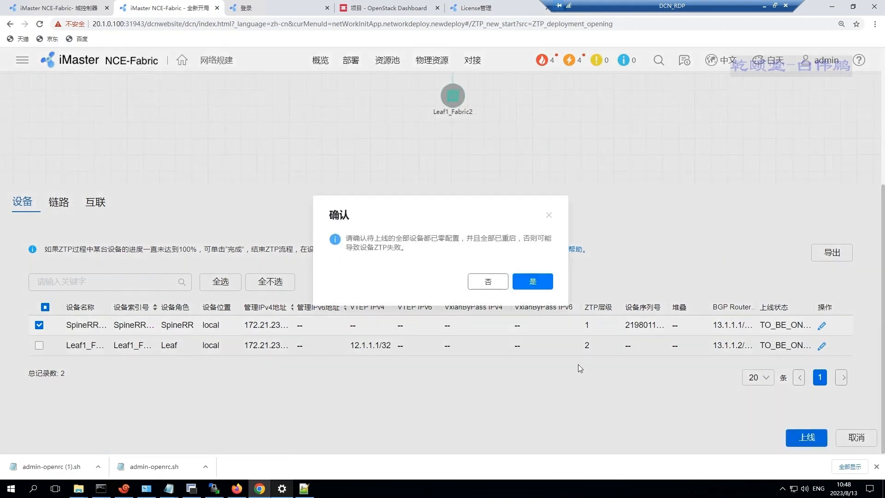
click(543, 290)
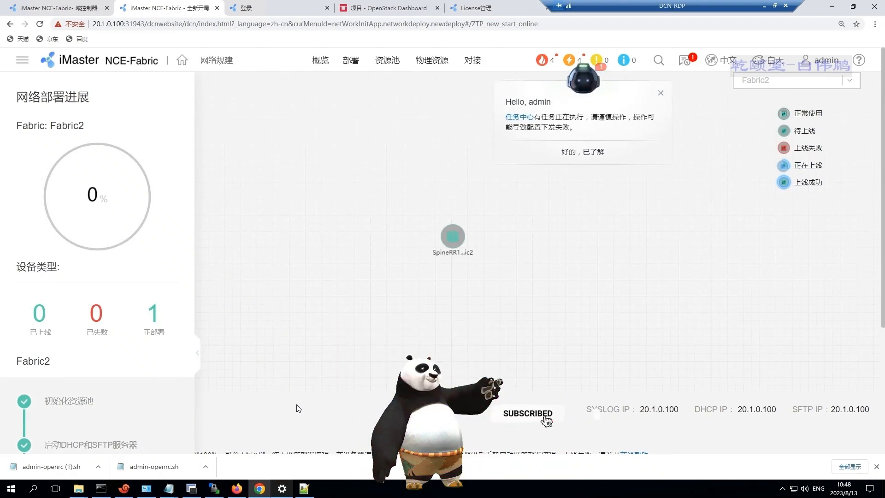
click(596, 155)
Step: Monitor Spine-3's boot output in SecureCRT alongside the Fabric2 deployment progress in iMaster NCE-Fabric
click(196, 491)
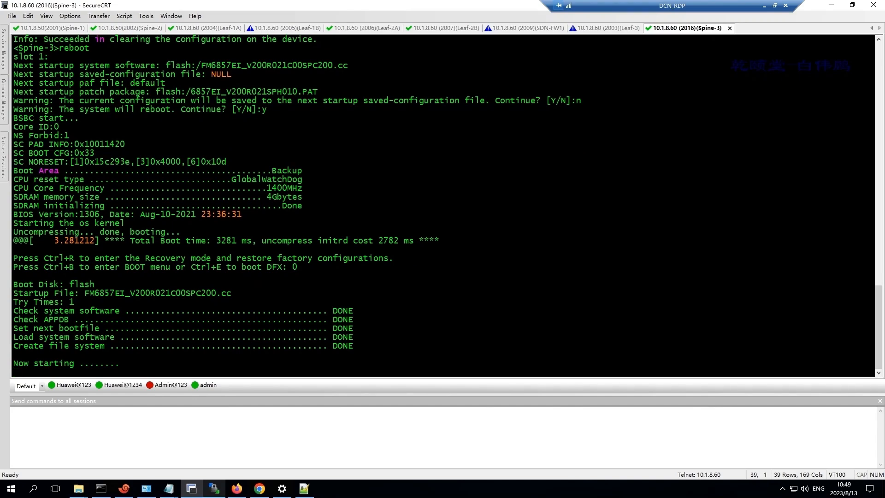
click(261, 494)
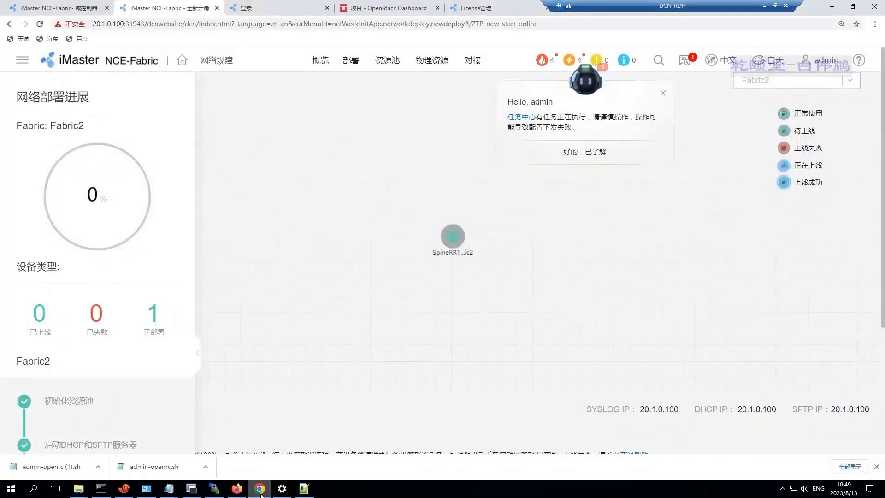
click(260, 494)
scroll(165, 299, up, 1)
scroll(256, 327, down, 1)
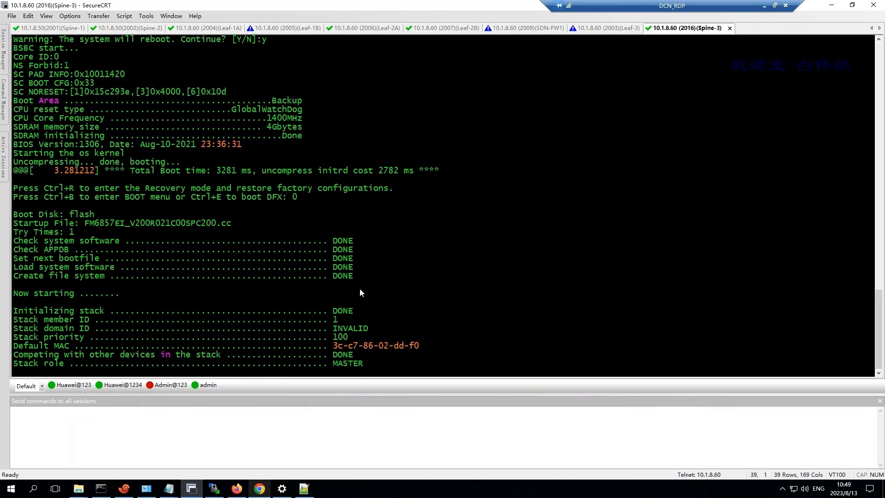
scroll(400, 358, up, 3)
scroll(401, 357, down, 3)
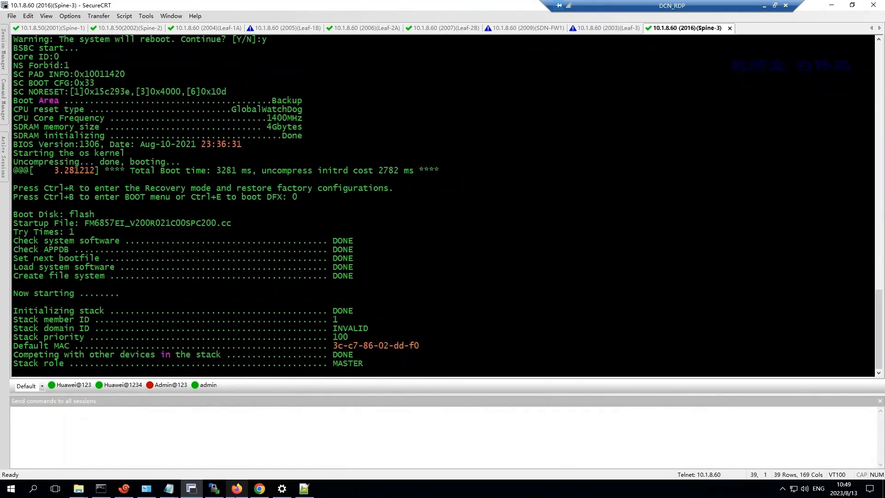
click(261, 493)
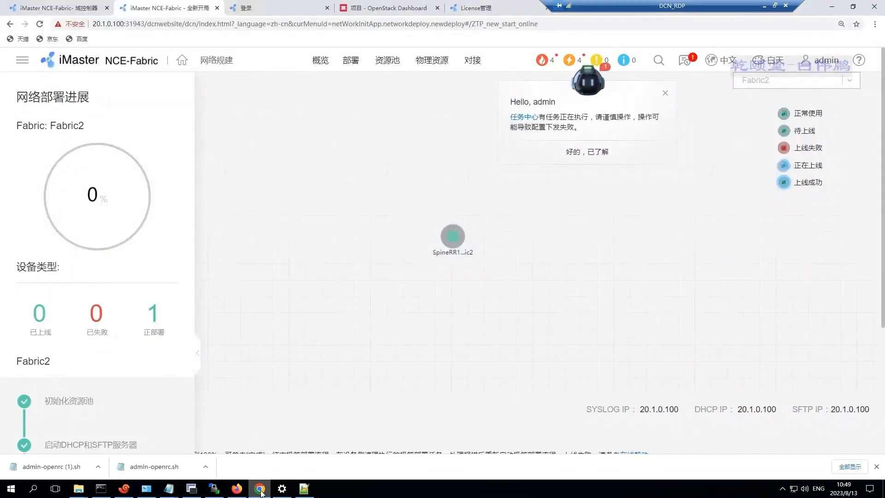
key(alt+Tab)
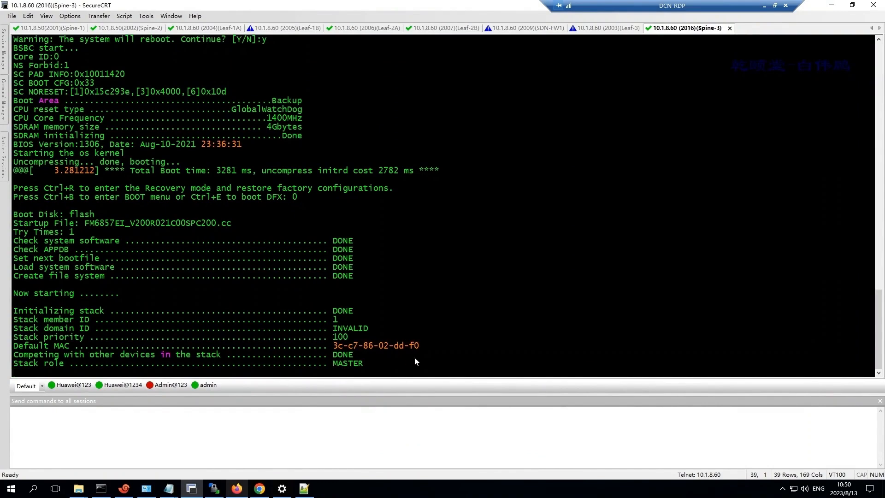
drag(397, 364, 31, 211)
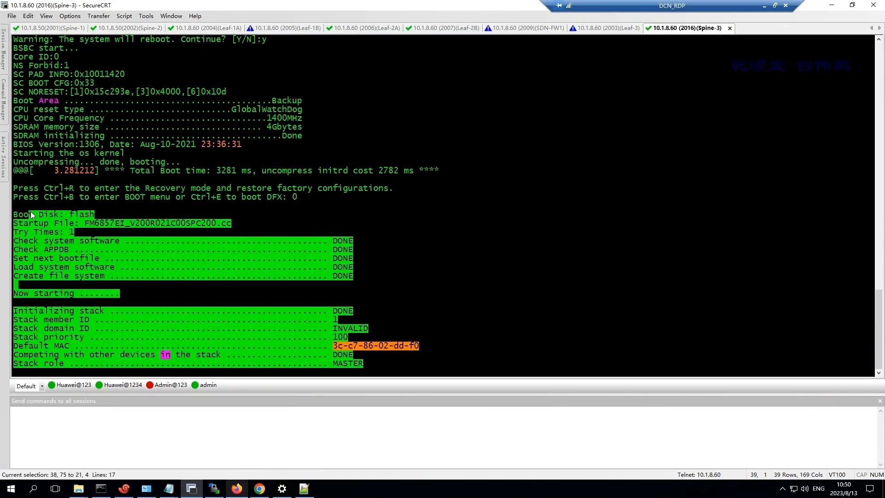